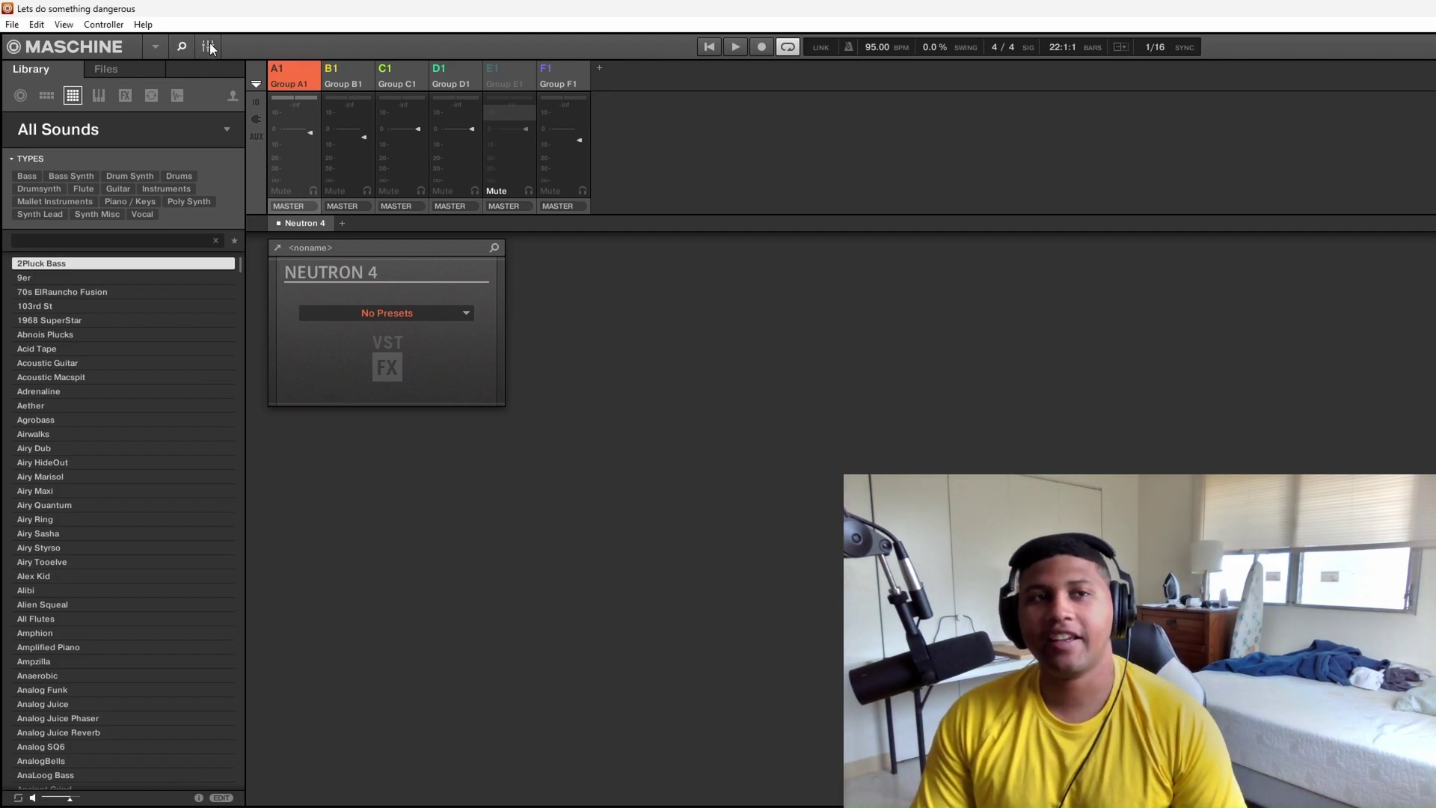
Leave the mixer and show the song's arrangement of clips.
left_click(210, 47)
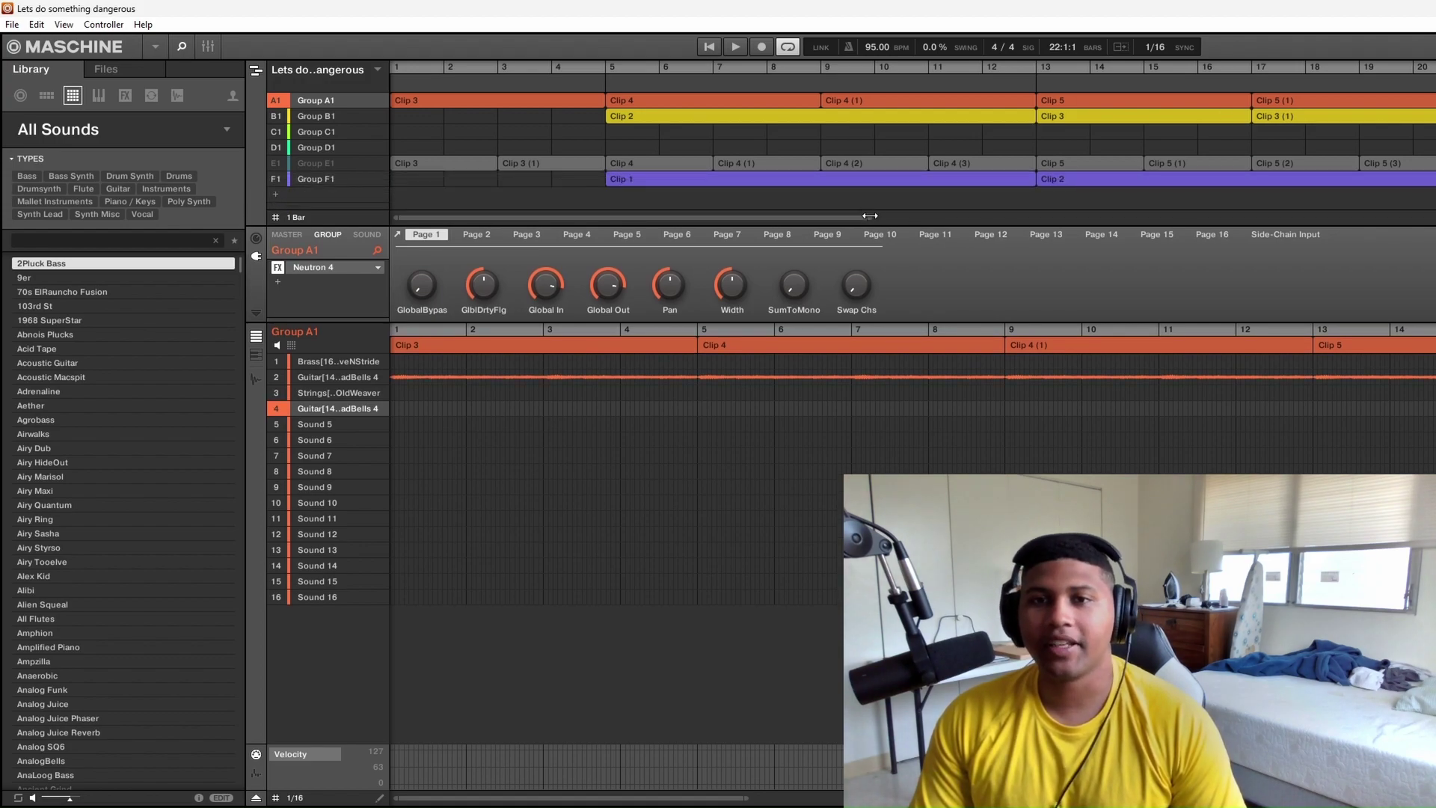
mouse_move(867, 216)
left_mouse_down()
mouse_move(1392, 221)
mouse_move(1362, 221)
left_mouse_up()
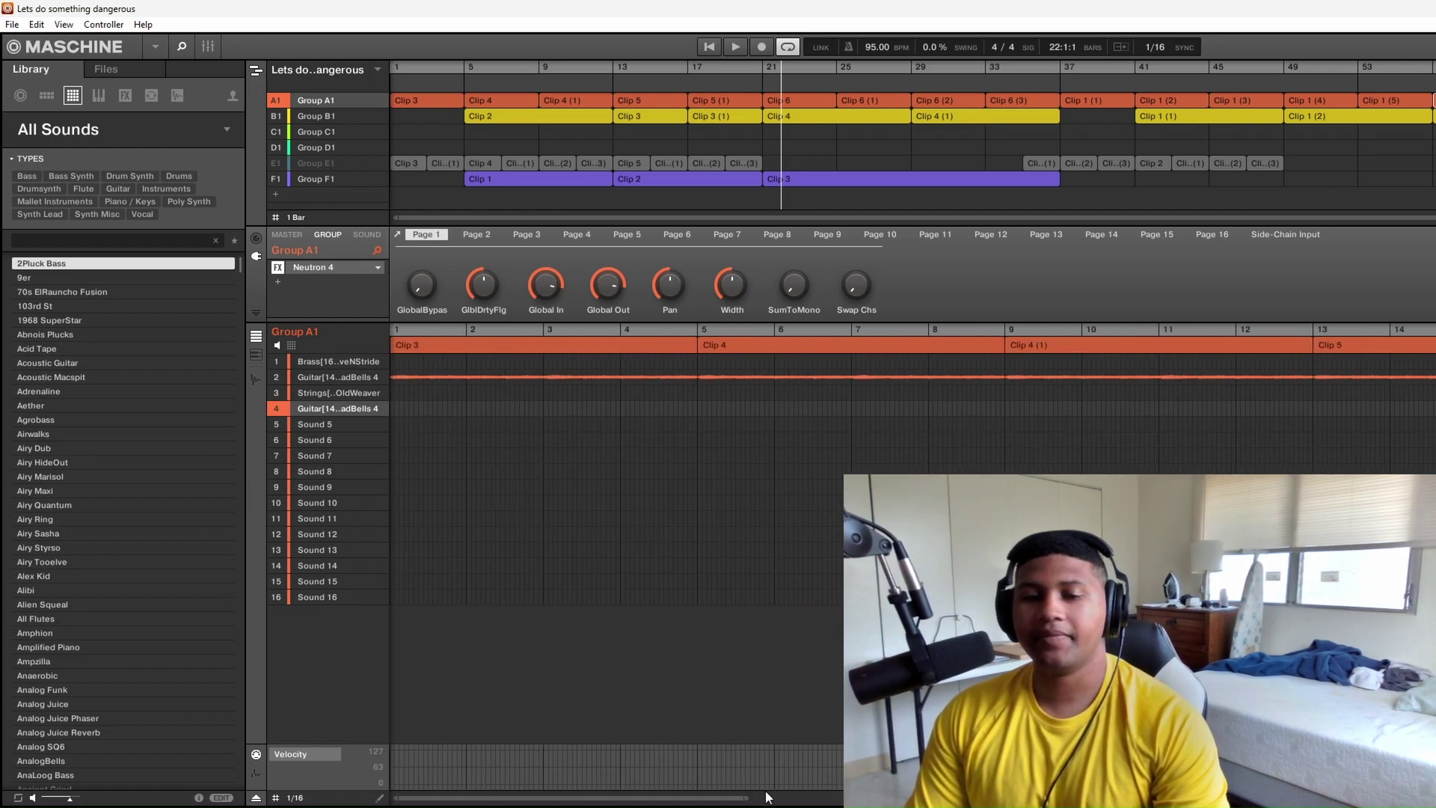
left_click_drag(744, 796, 1078, 797)
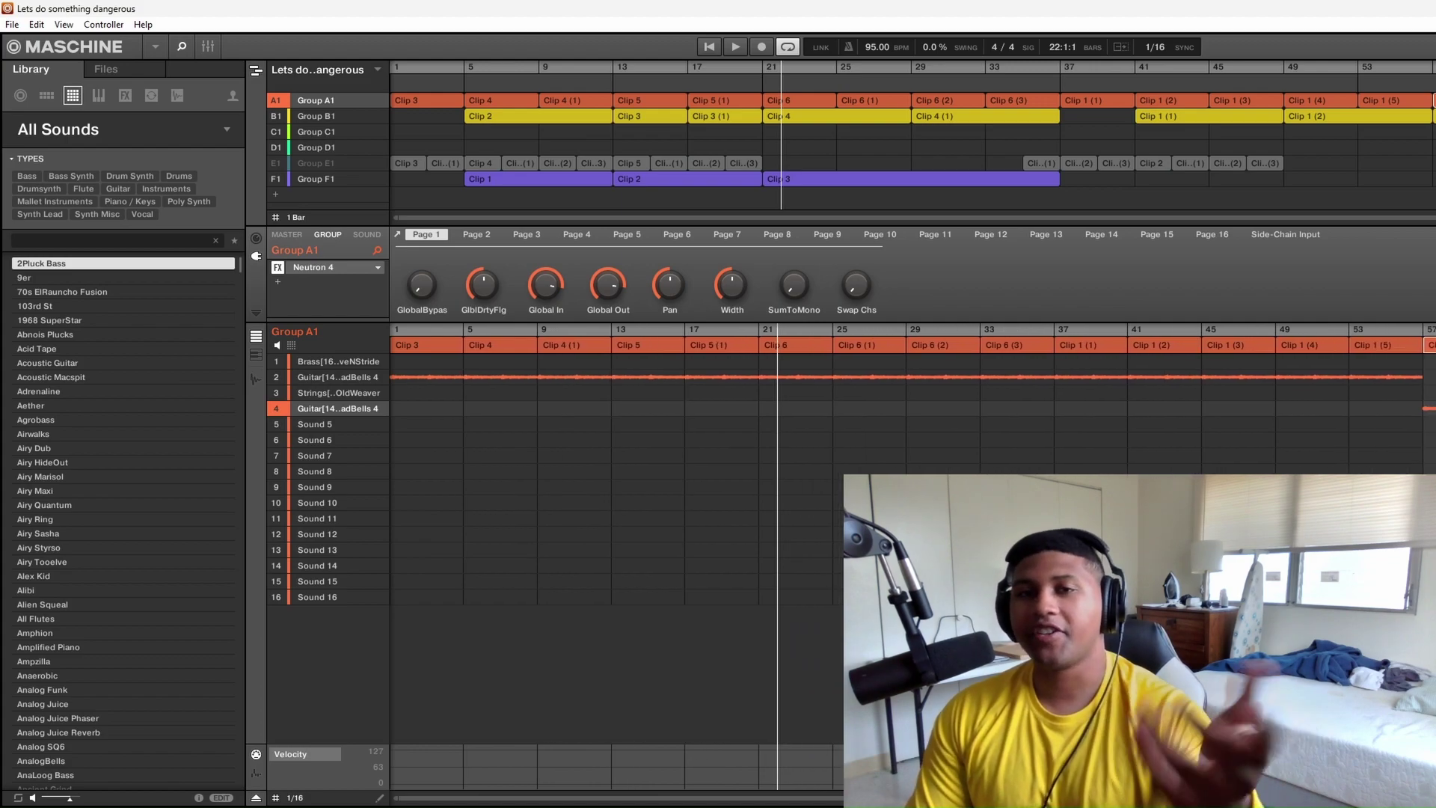
Widen the pattern timeline and the arranger until the song shows through bar 57.
left_click_drag(1078, 797, 1094, 797)
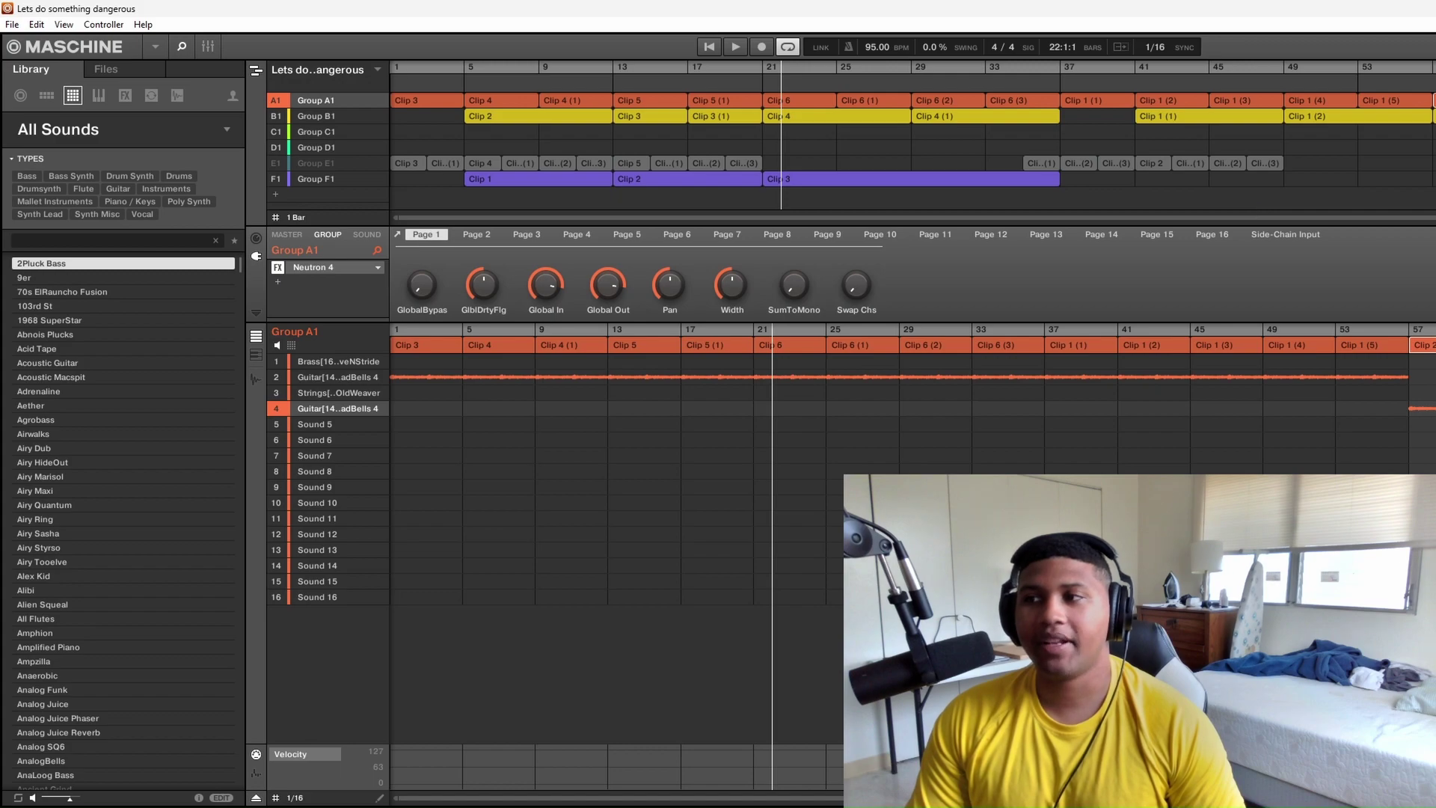
left_click_drag(786, 217, 786, 214)
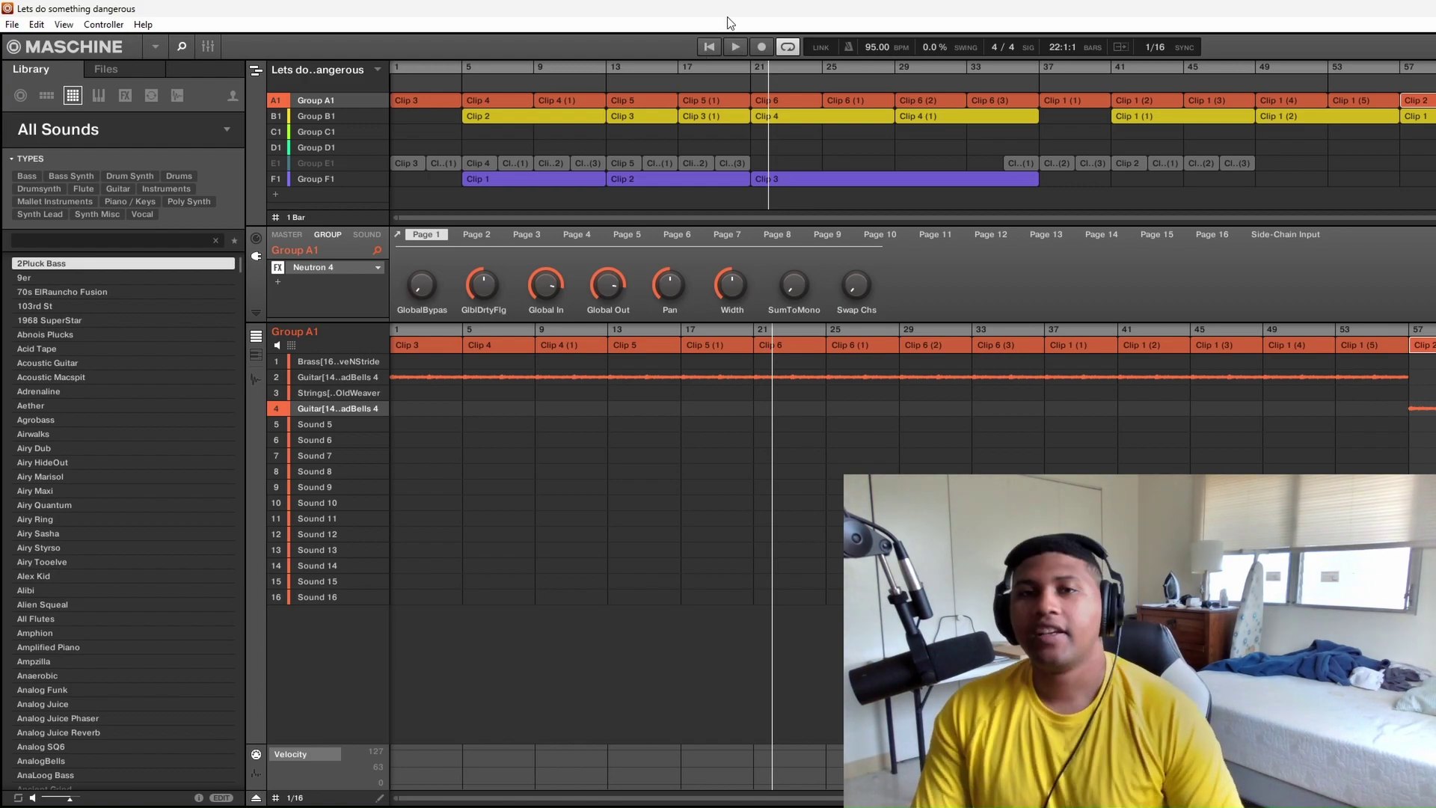
left_click(707, 46)
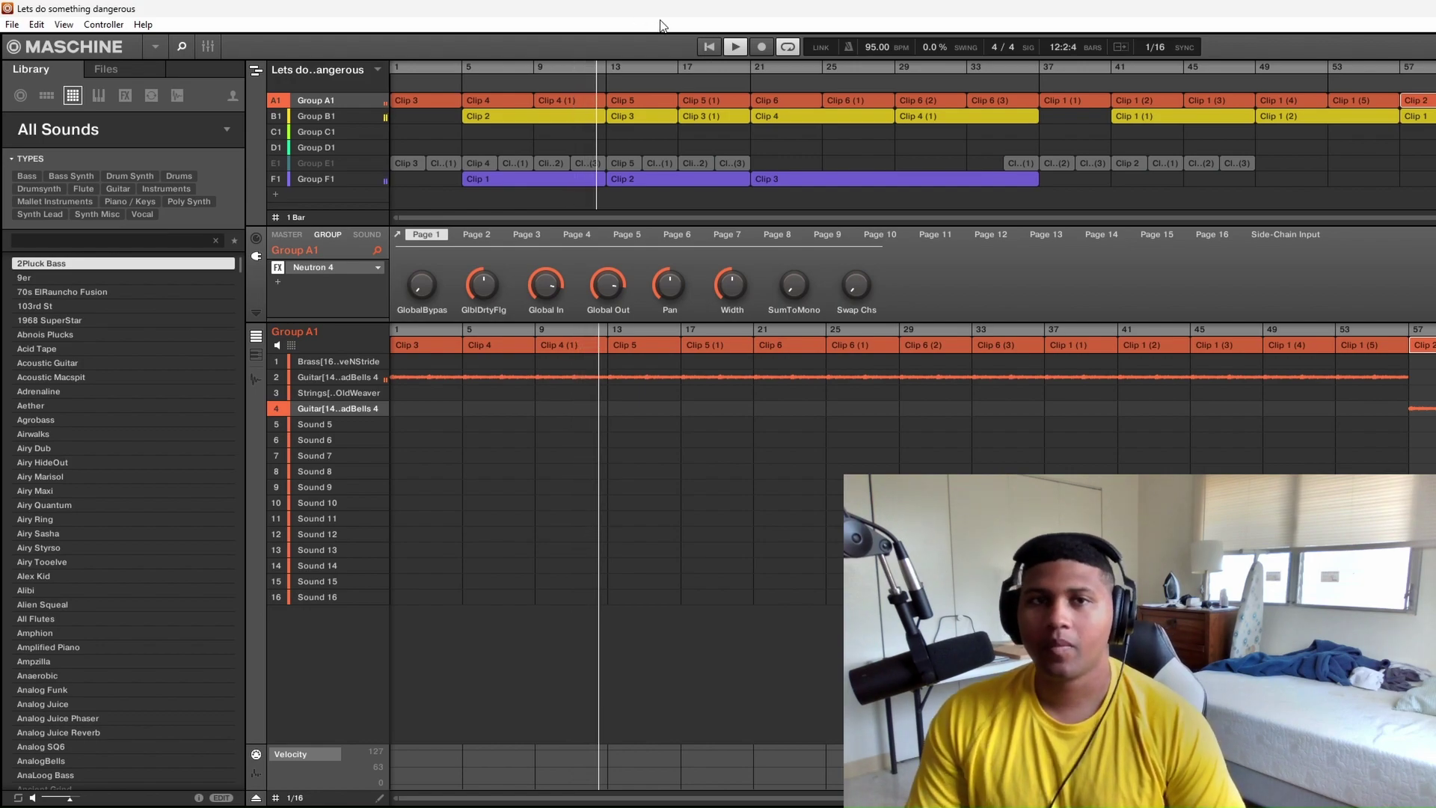
key("space")
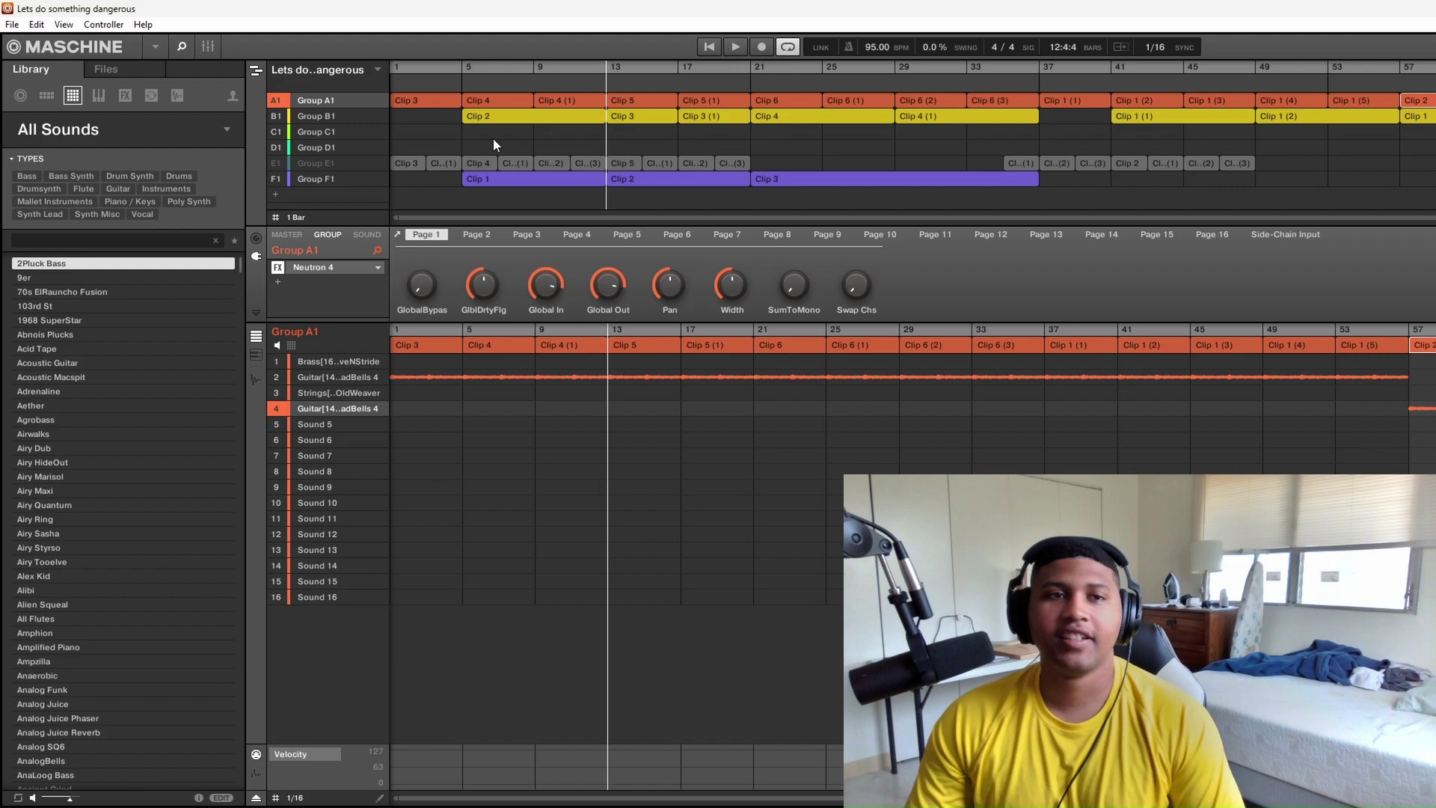
Select Group B1, compare its Pulse Clap and snare, and land on the Pulse Clap's SOUND settings.
left_click(315, 117)
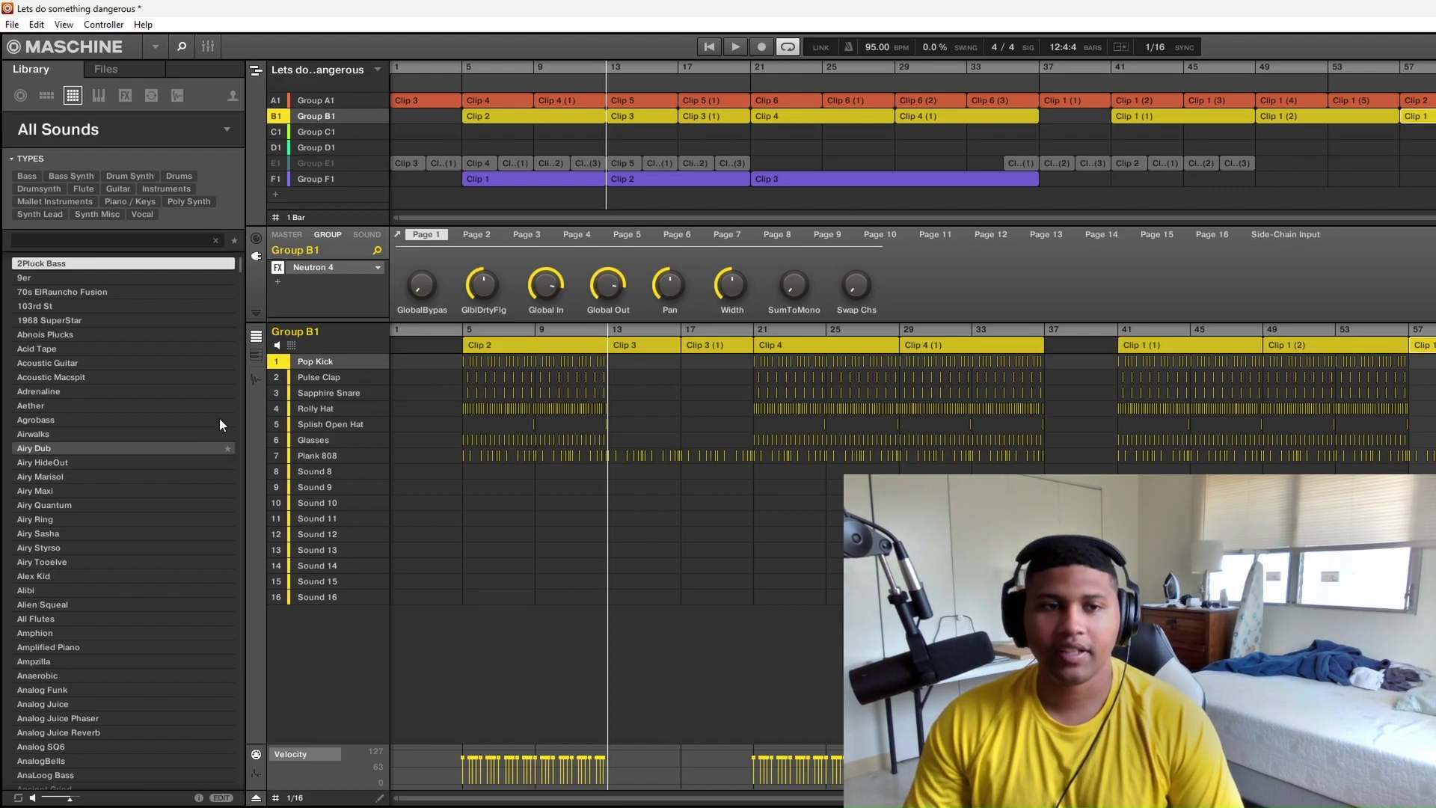
left_click(323, 376)
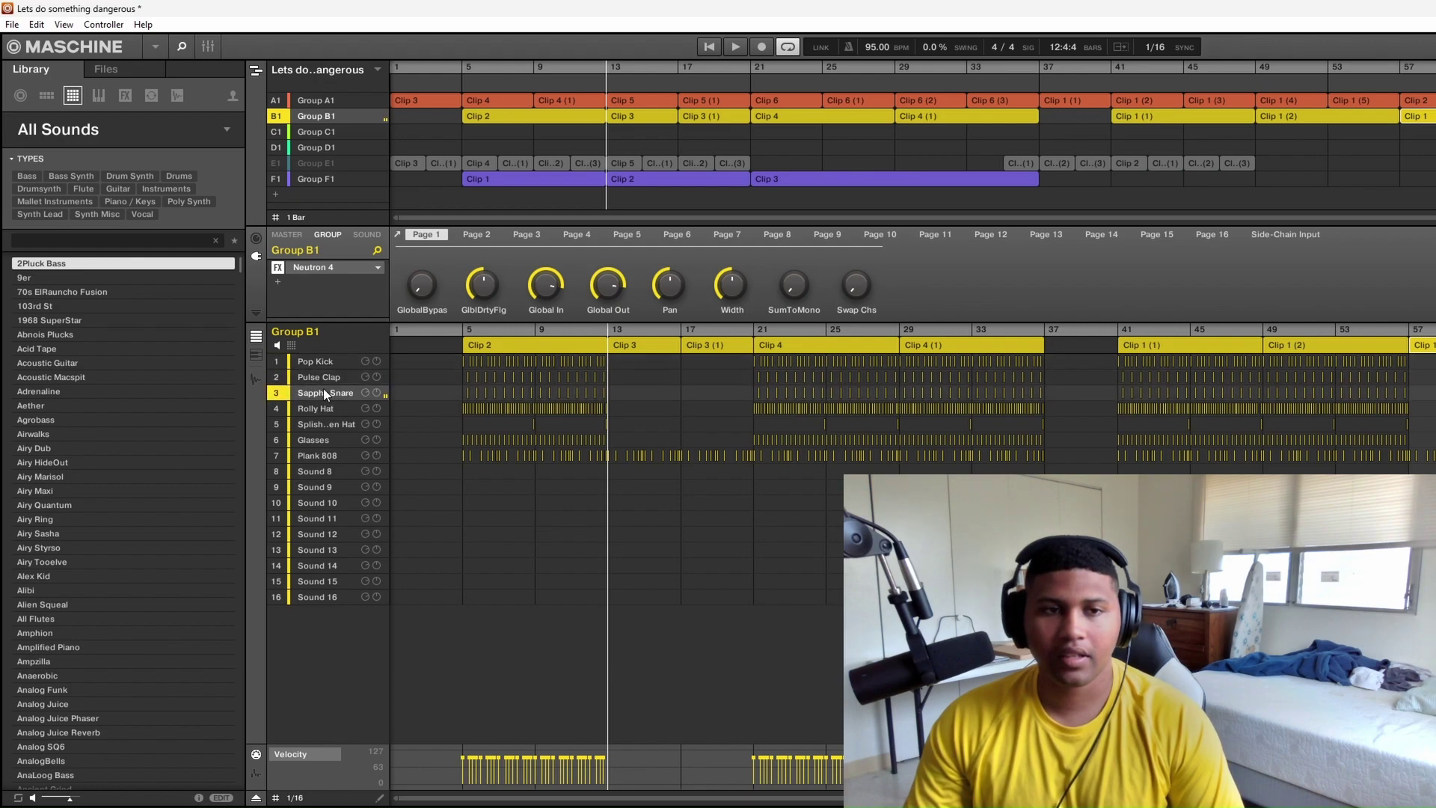
left_click(326, 391)
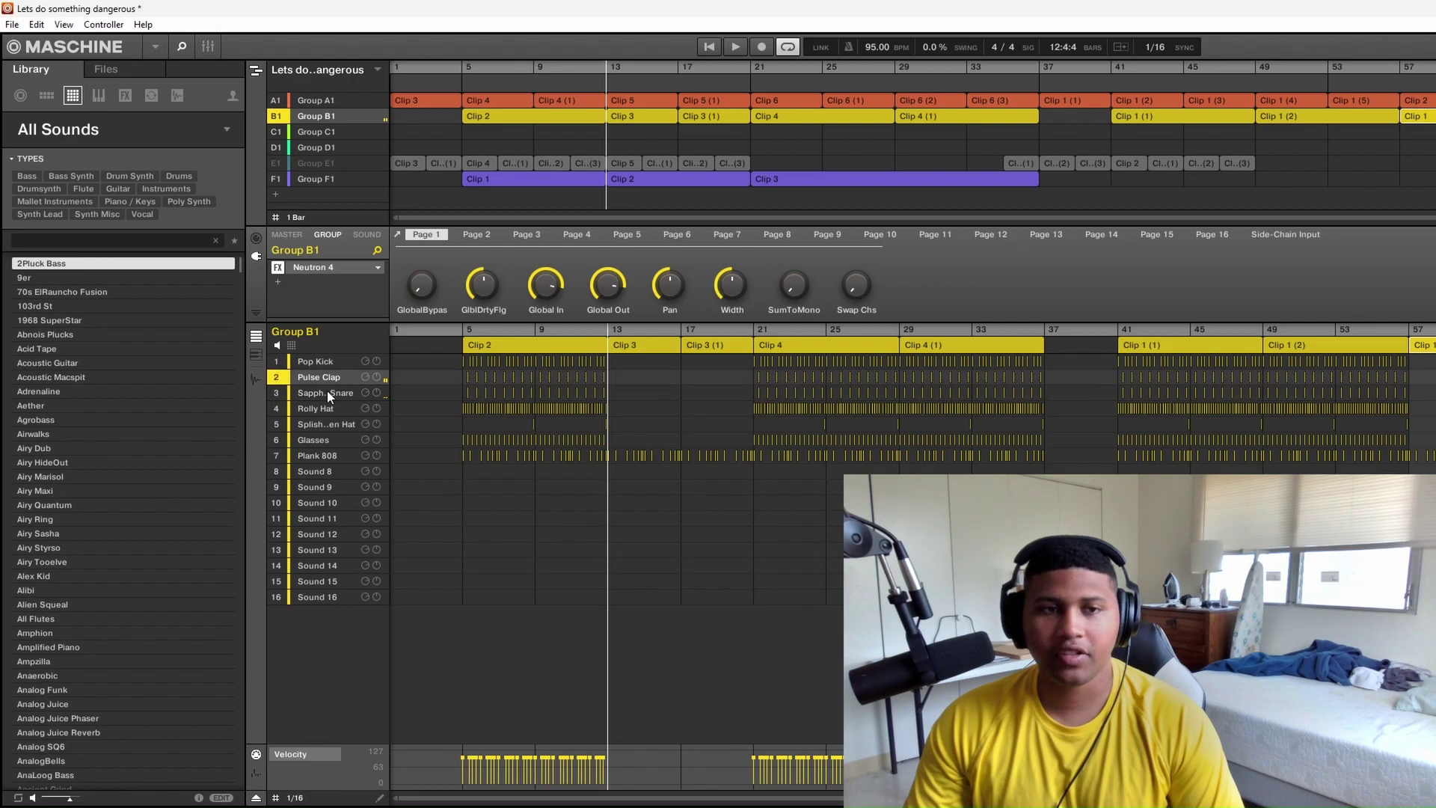
left_click(326, 378)
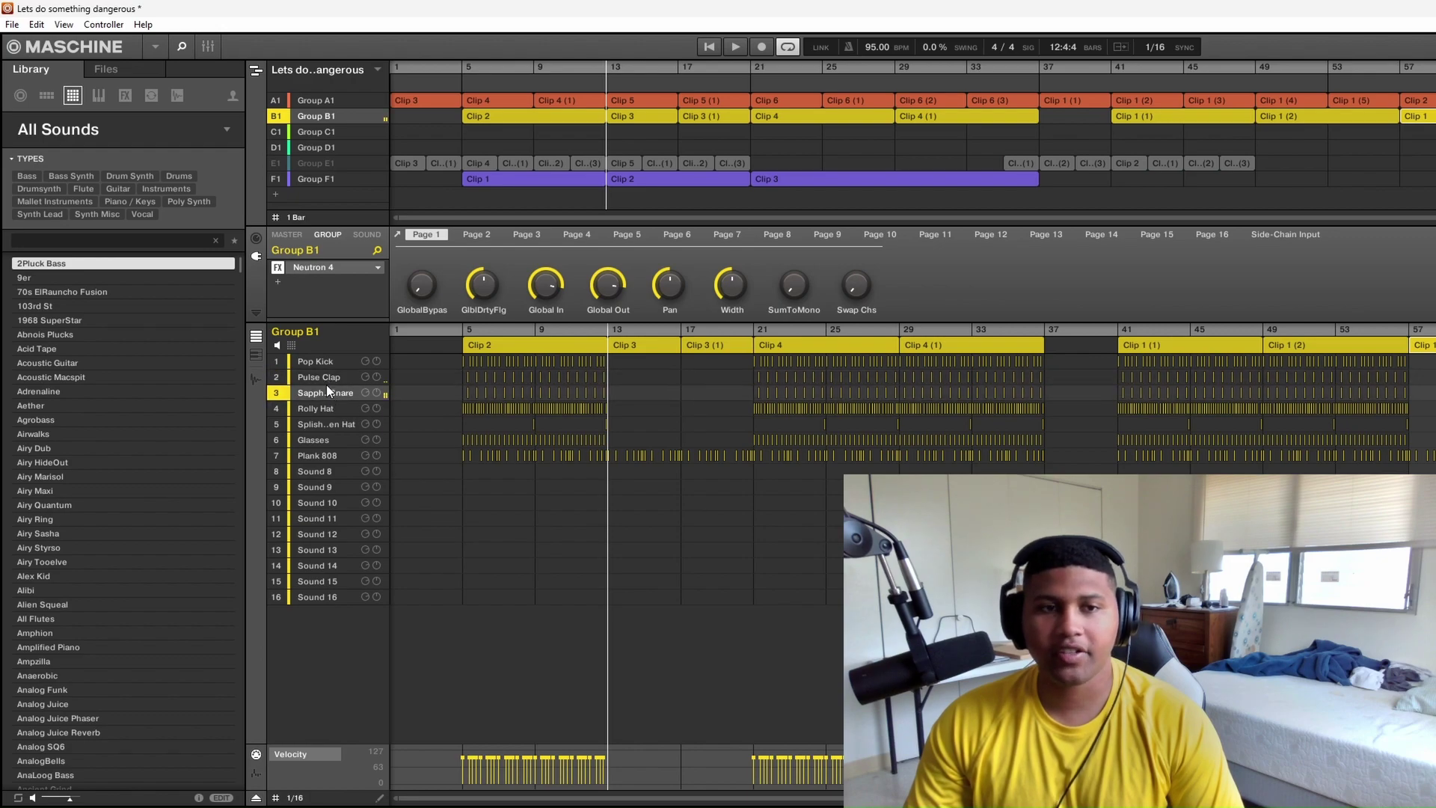
left_click(326, 382)
left_click(331, 380)
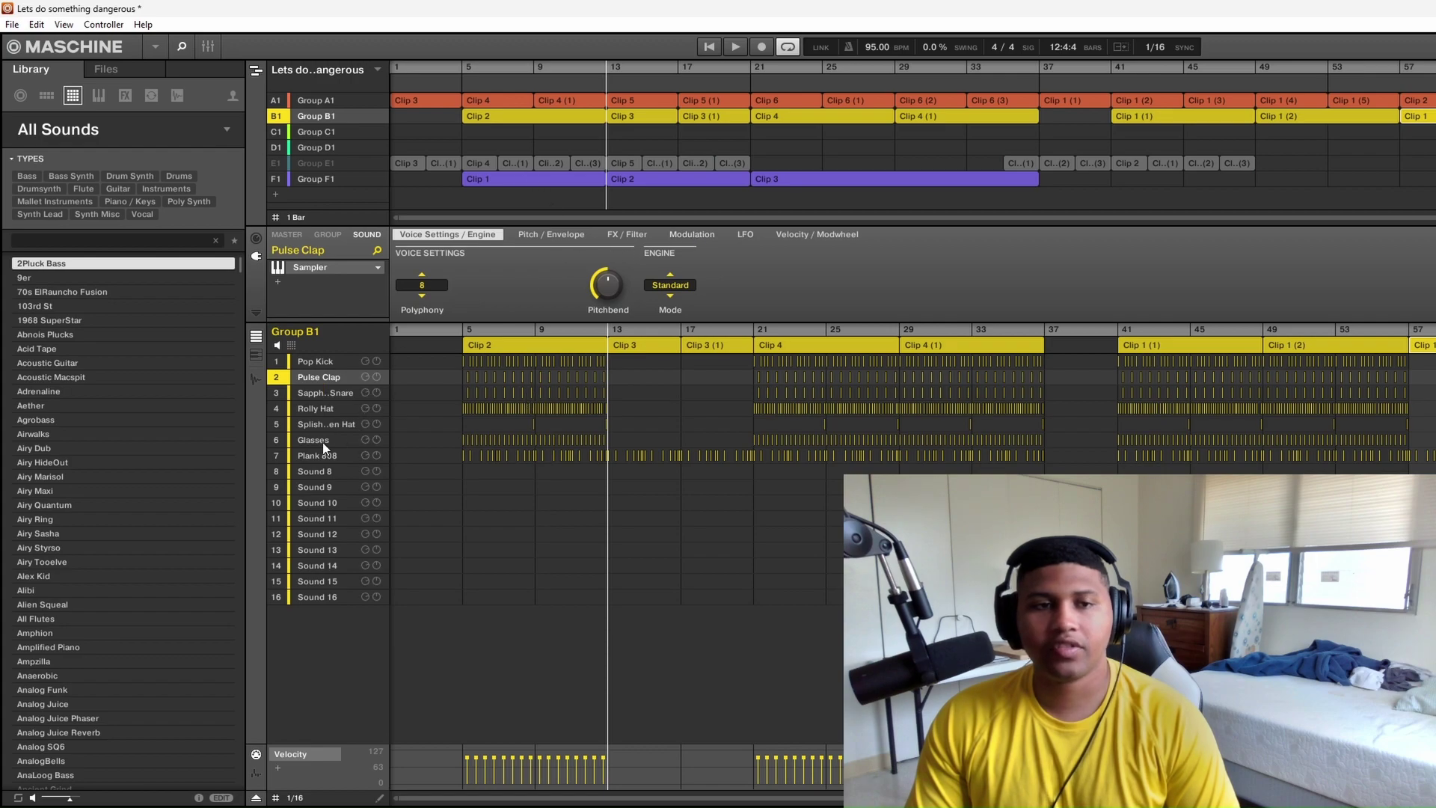
Show the scenes/patterns overview, float the Pulse Clap's Passive EQ window fully visible, and stop playback.
left_click(257, 72)
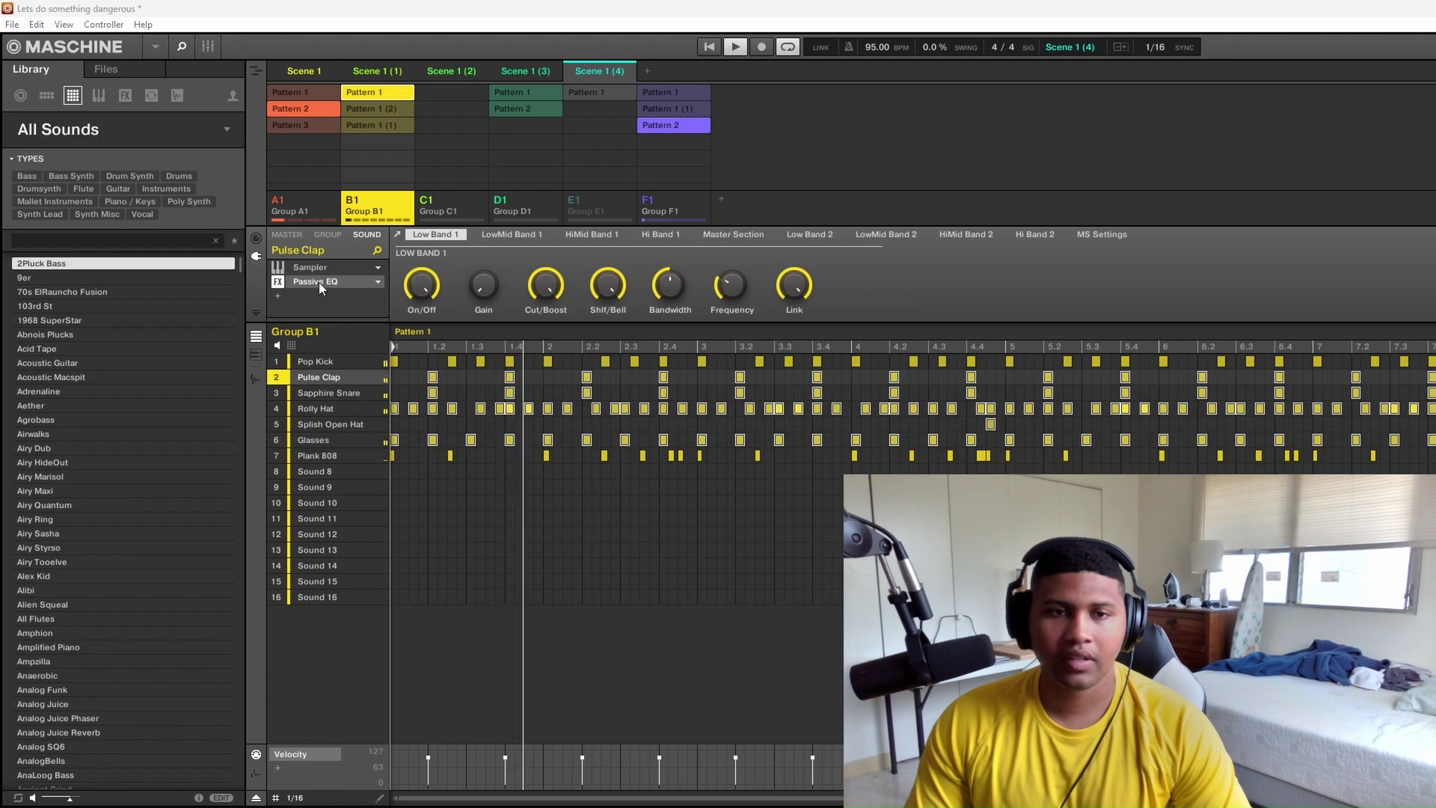
left_click(395, 234)
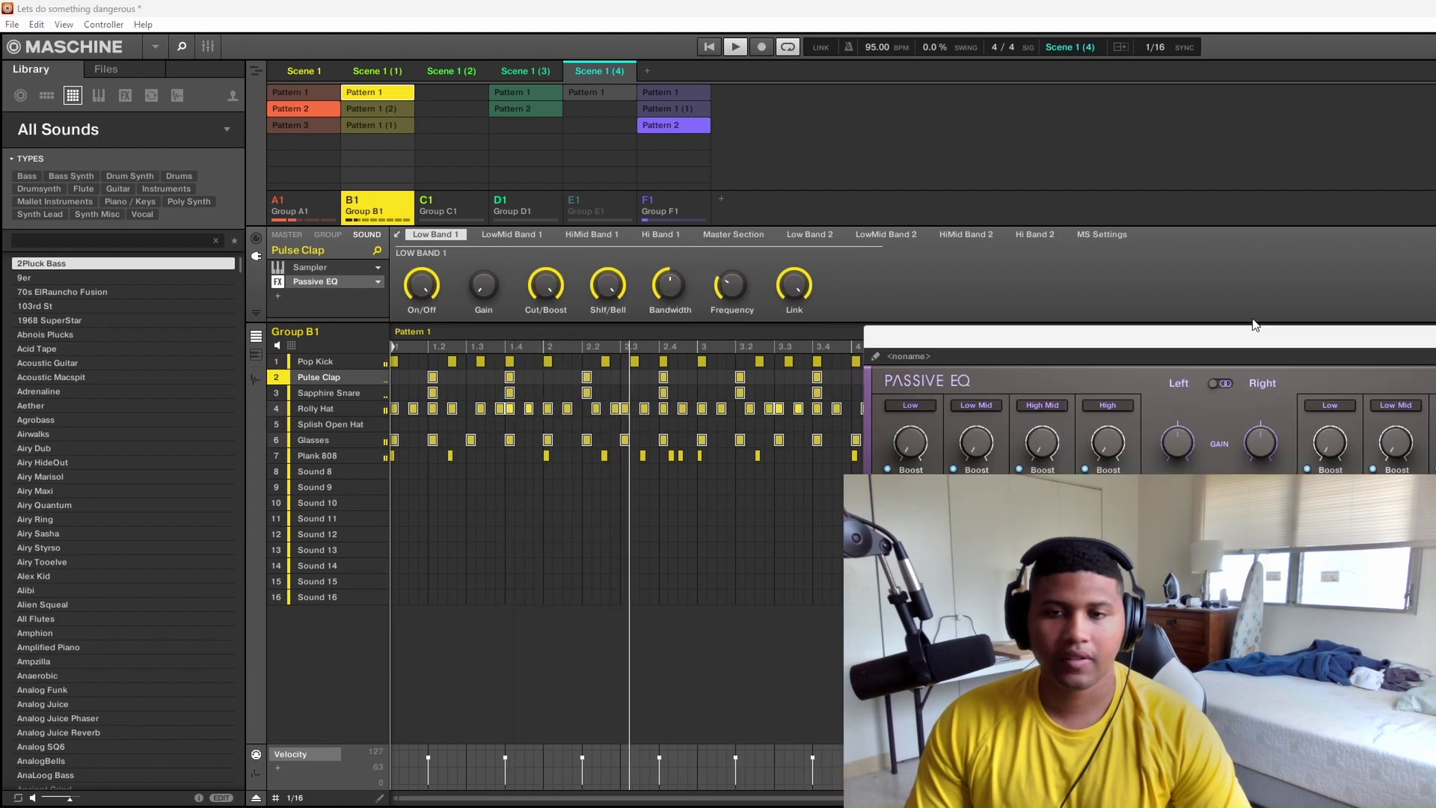
left_click_drag(1254, 325, 1251, 159)
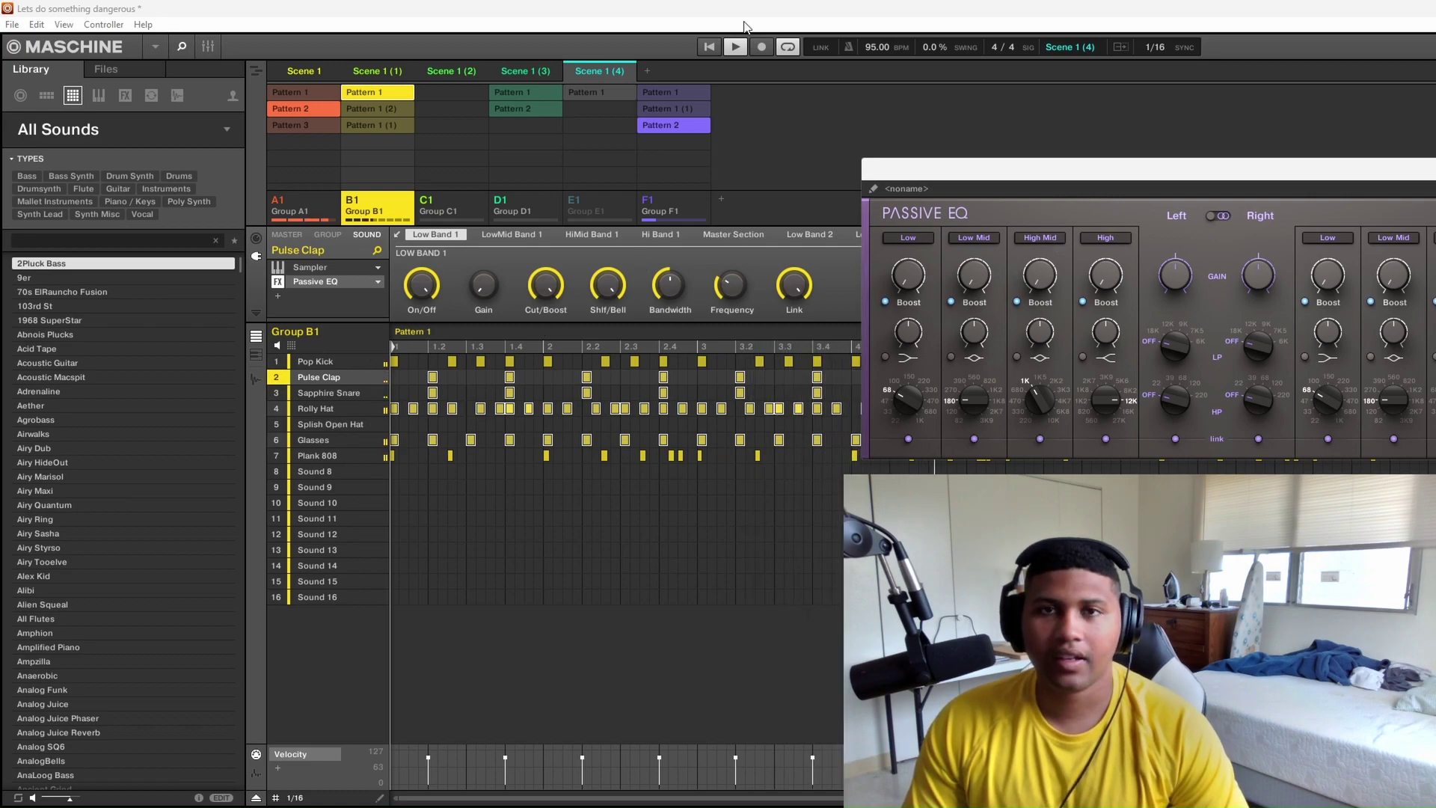
left_click(735, 46)
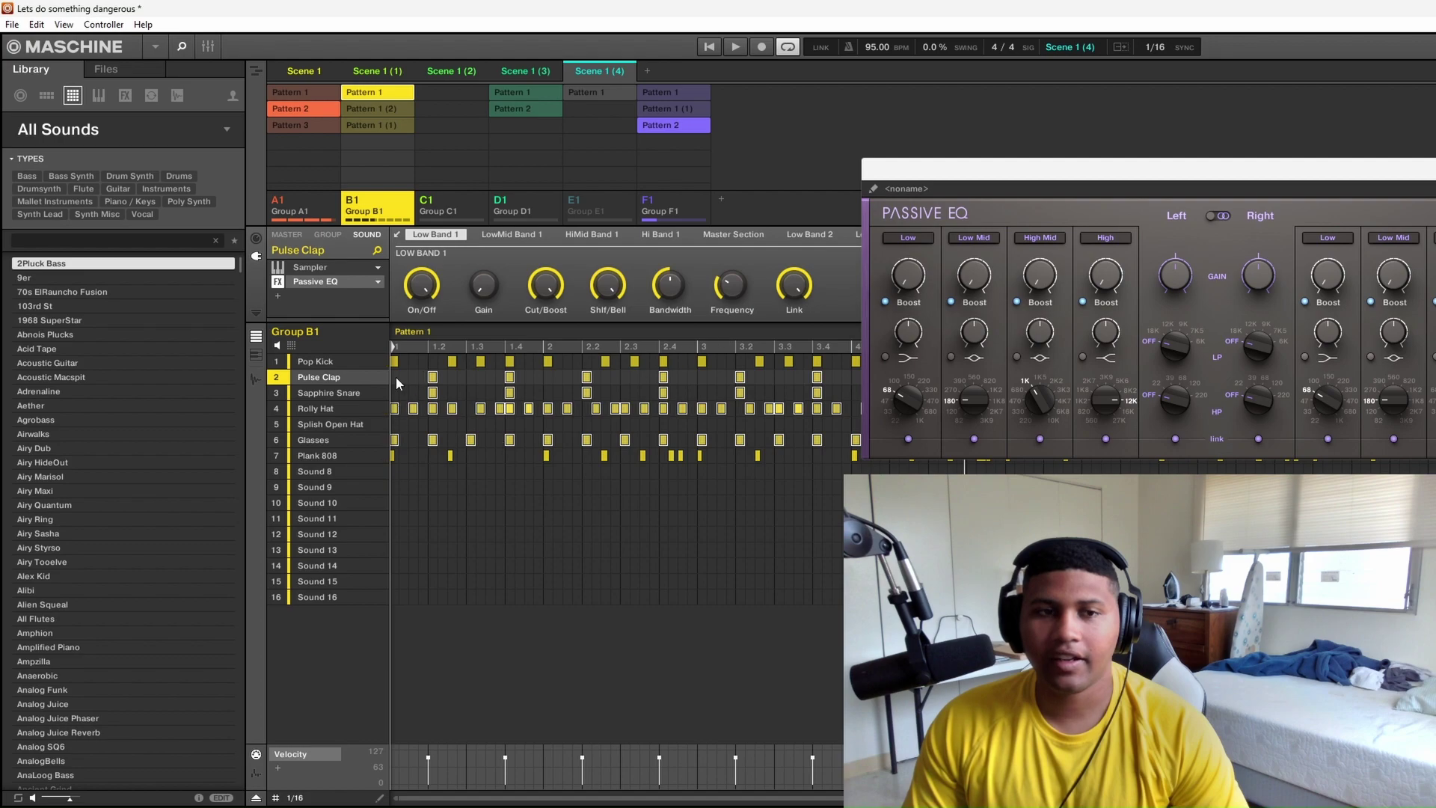
Reselect the Pulse Clap after the Rolly Hat and check its right-click options without changing anything.
left_click(317, 405)
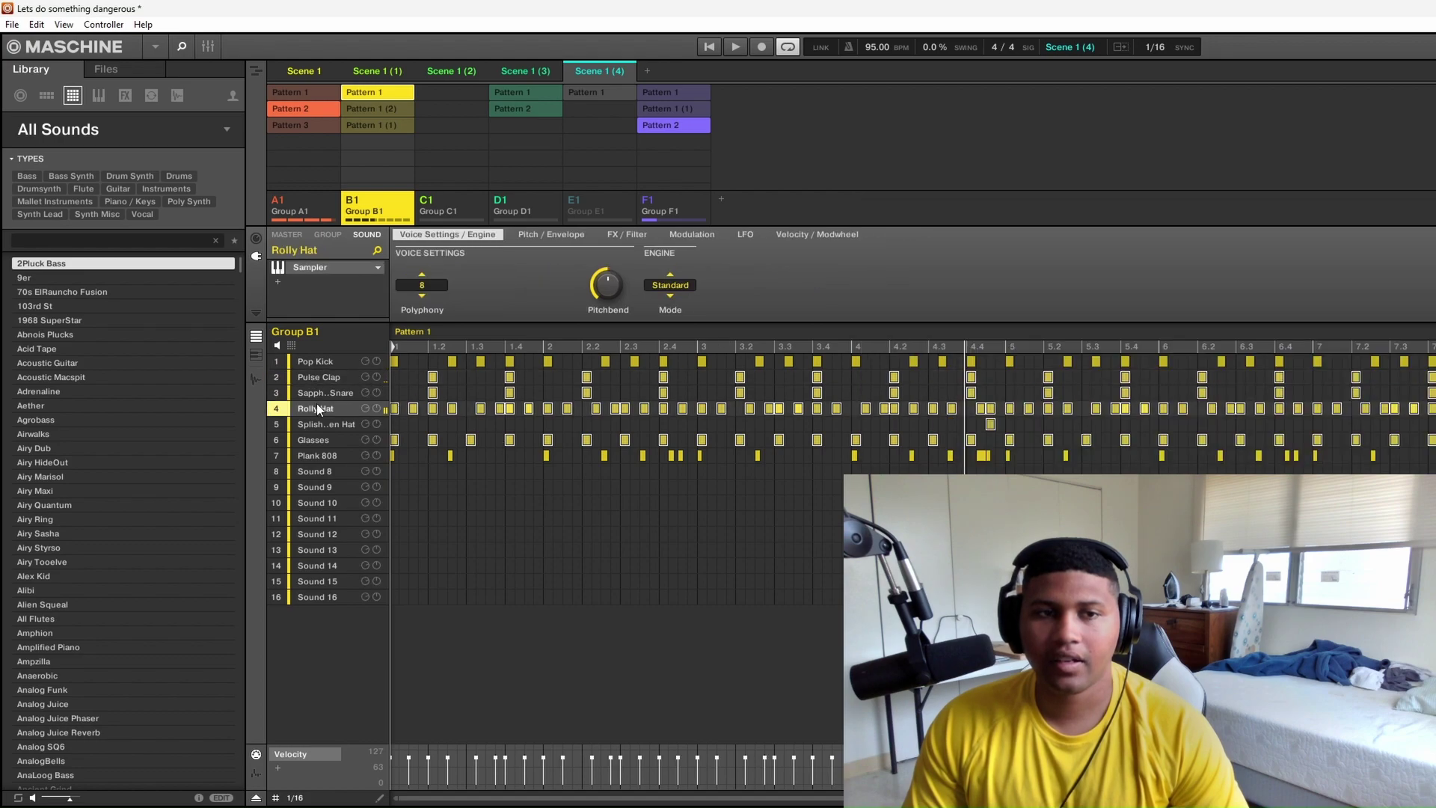
left_click(317, 377)
right_click(309, 381)
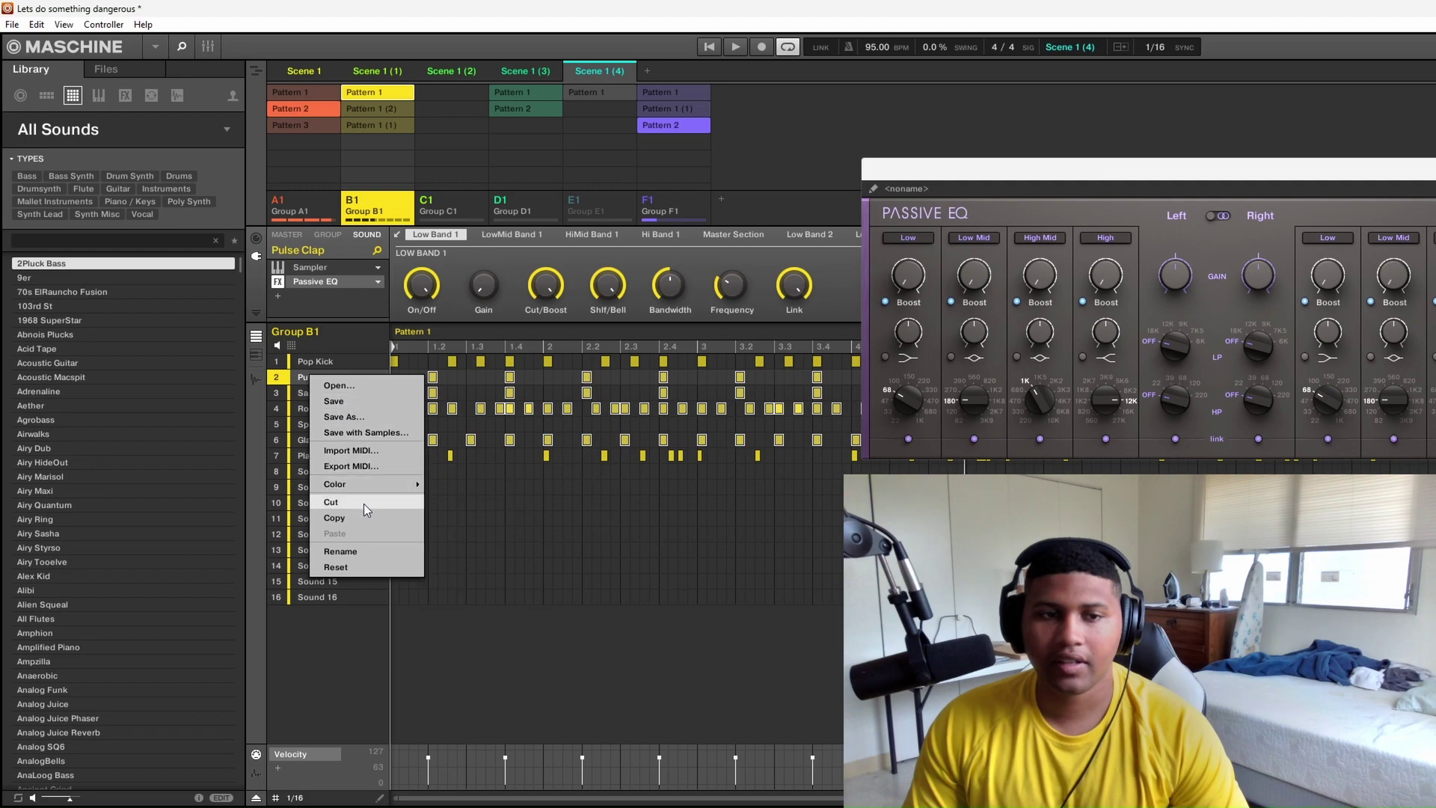
mouse_move(336, 483)
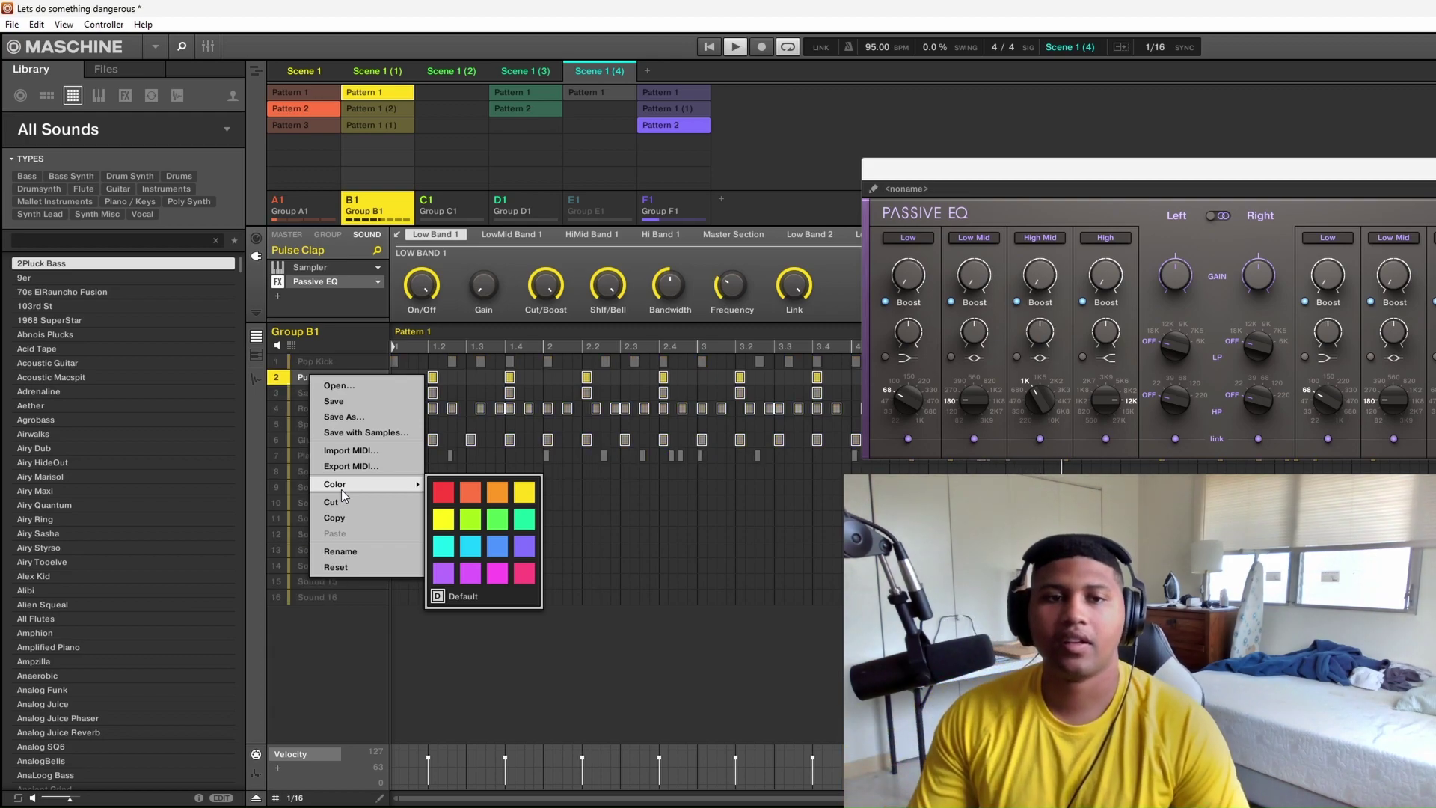
left_click(650, 205)
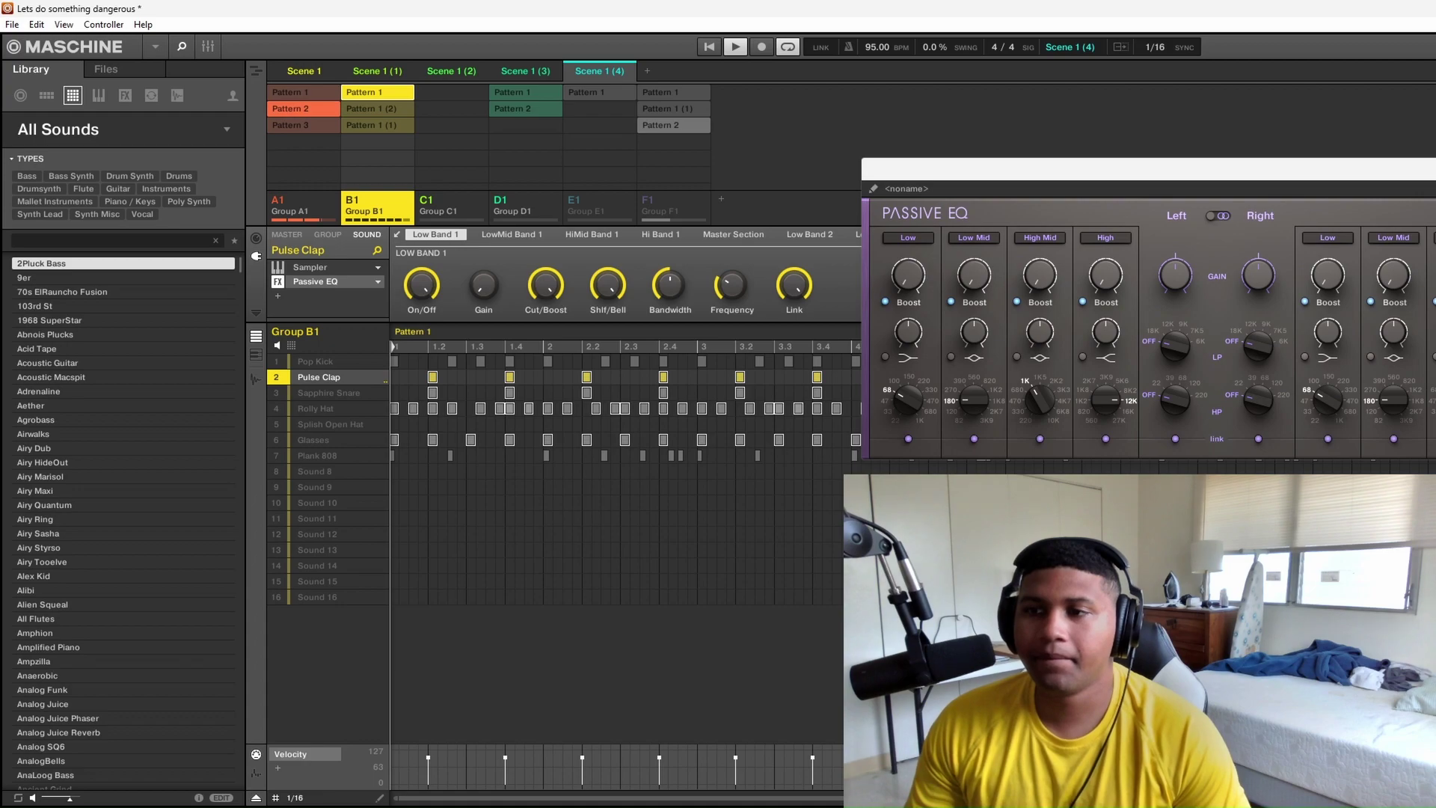
While the pattern plays, raise the Passive EQ's linked high-pass from OFF to 220, then close the EQ window.
left_click_drag(1326, 186, 1159, 155)
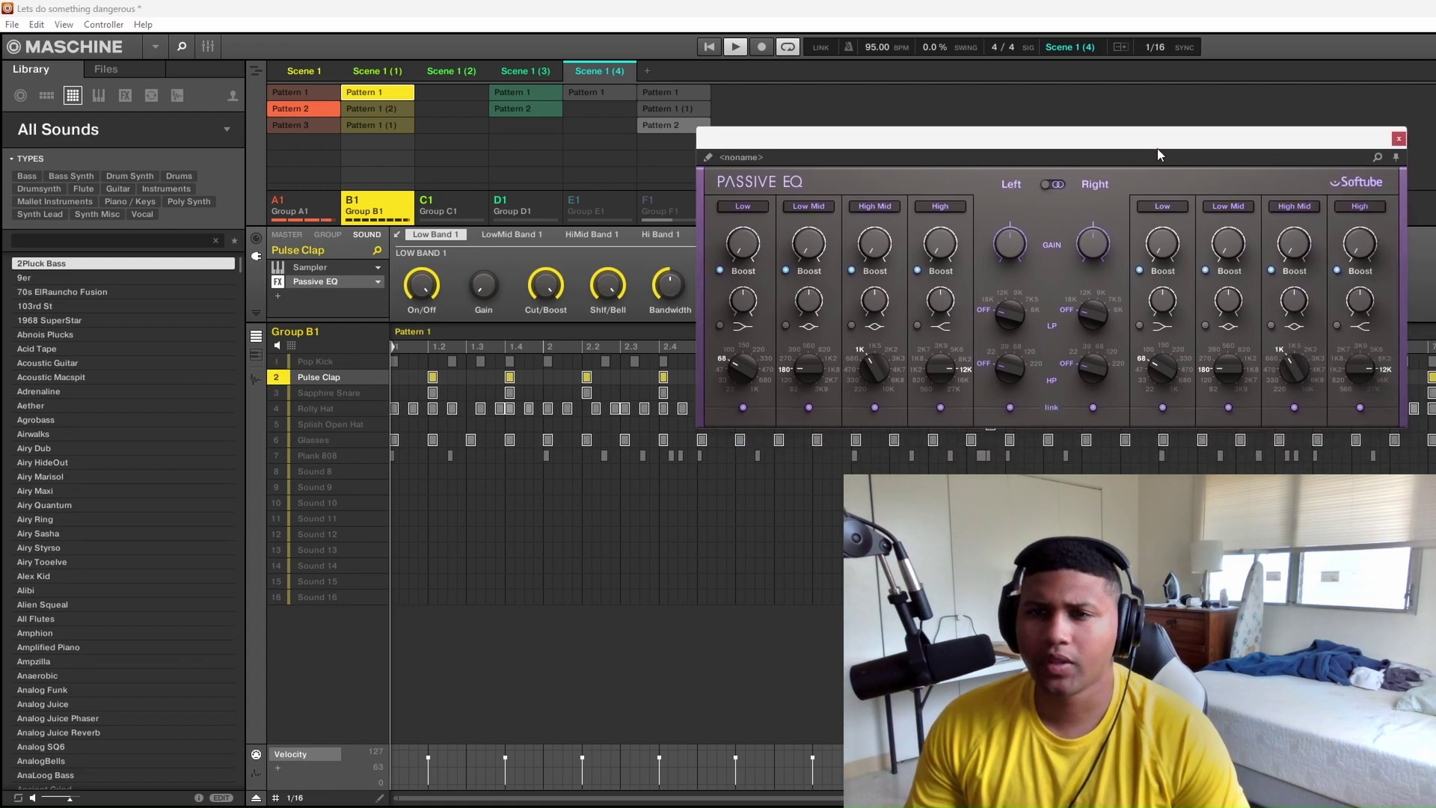
key("space")
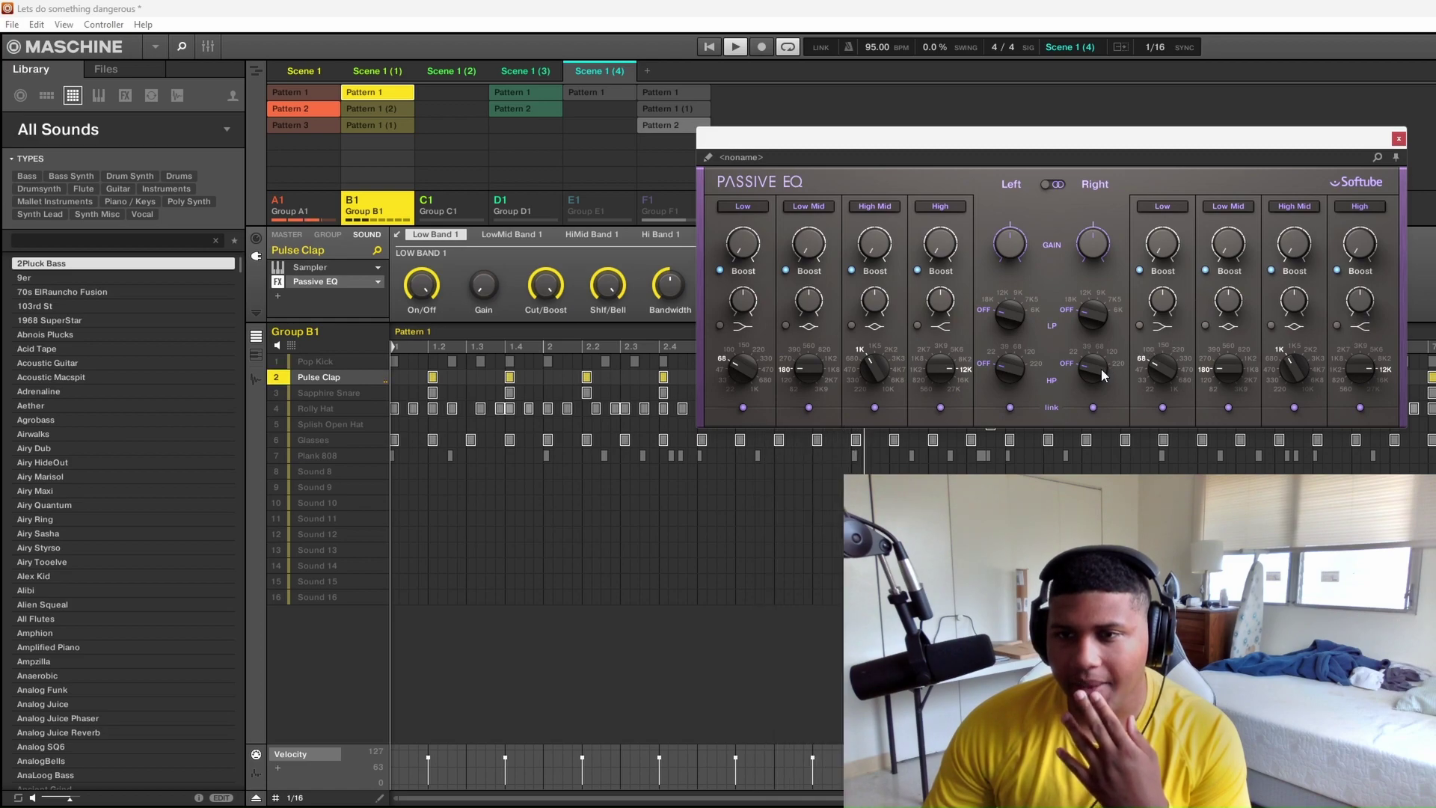
left_click_drag(1098, 371, 1097, 360)
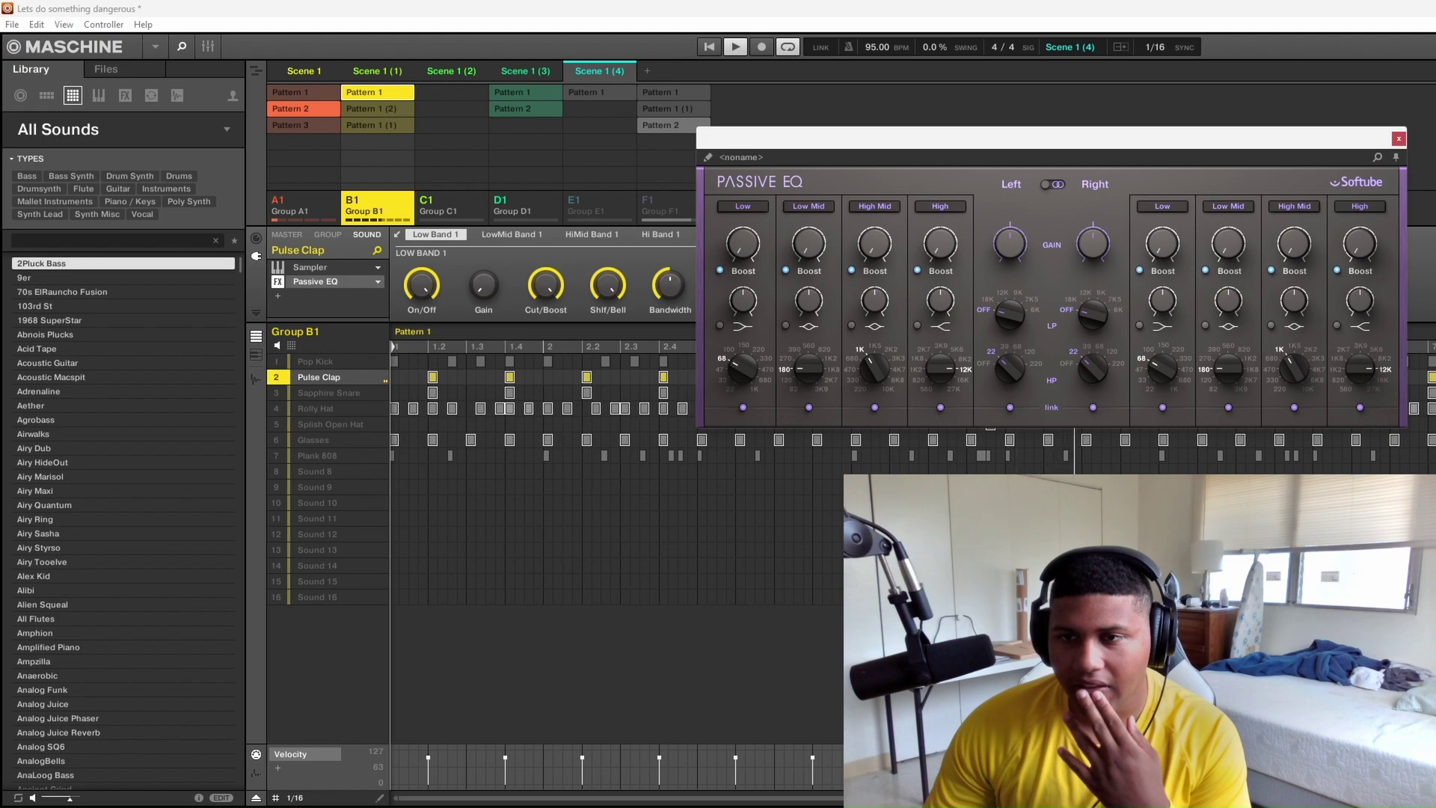
mouse_move(1097, 361)
left_mouse_down()
mouse_move(1098, 337)
mouse_move(1097, 381)
left_mouse_up()
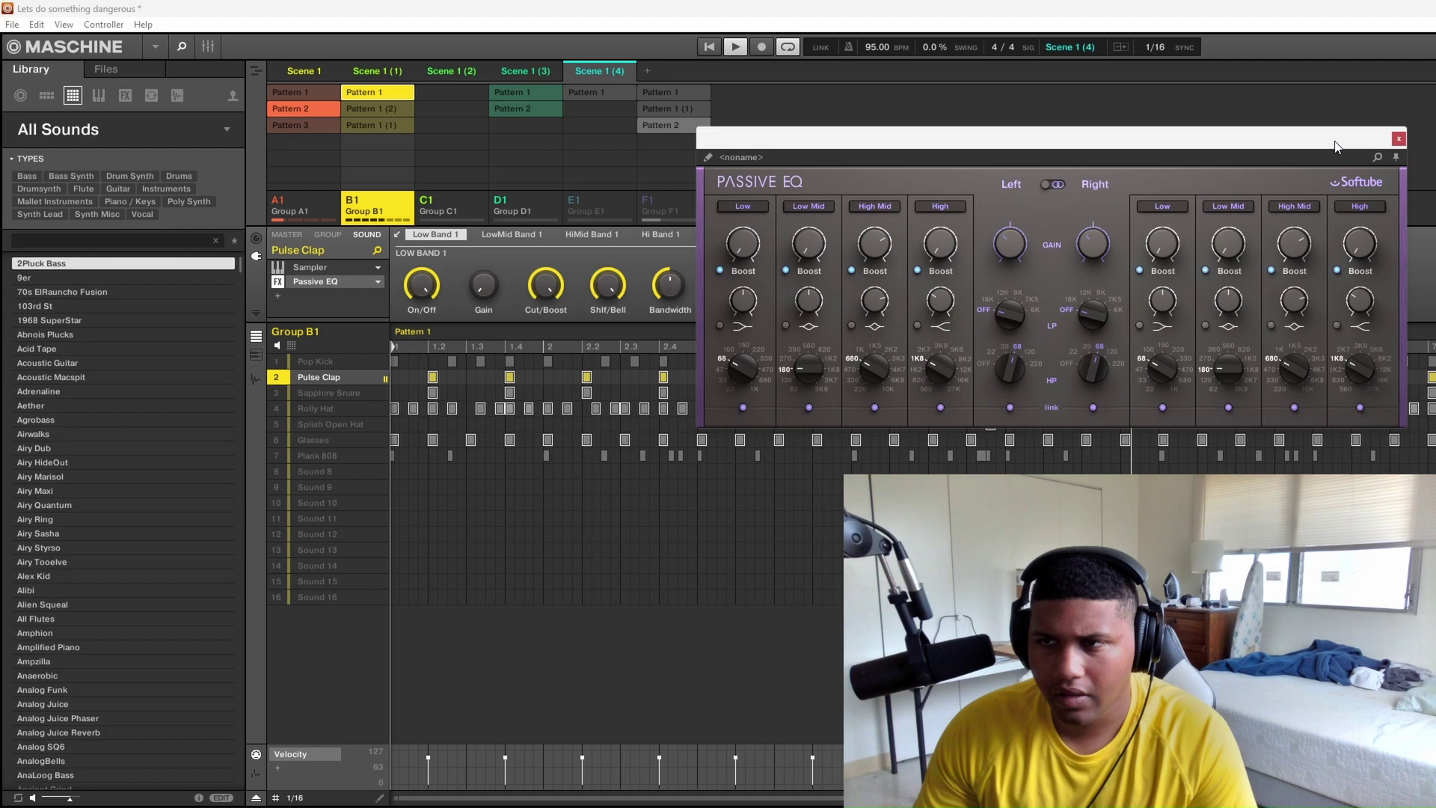
left_click(1398, 139)
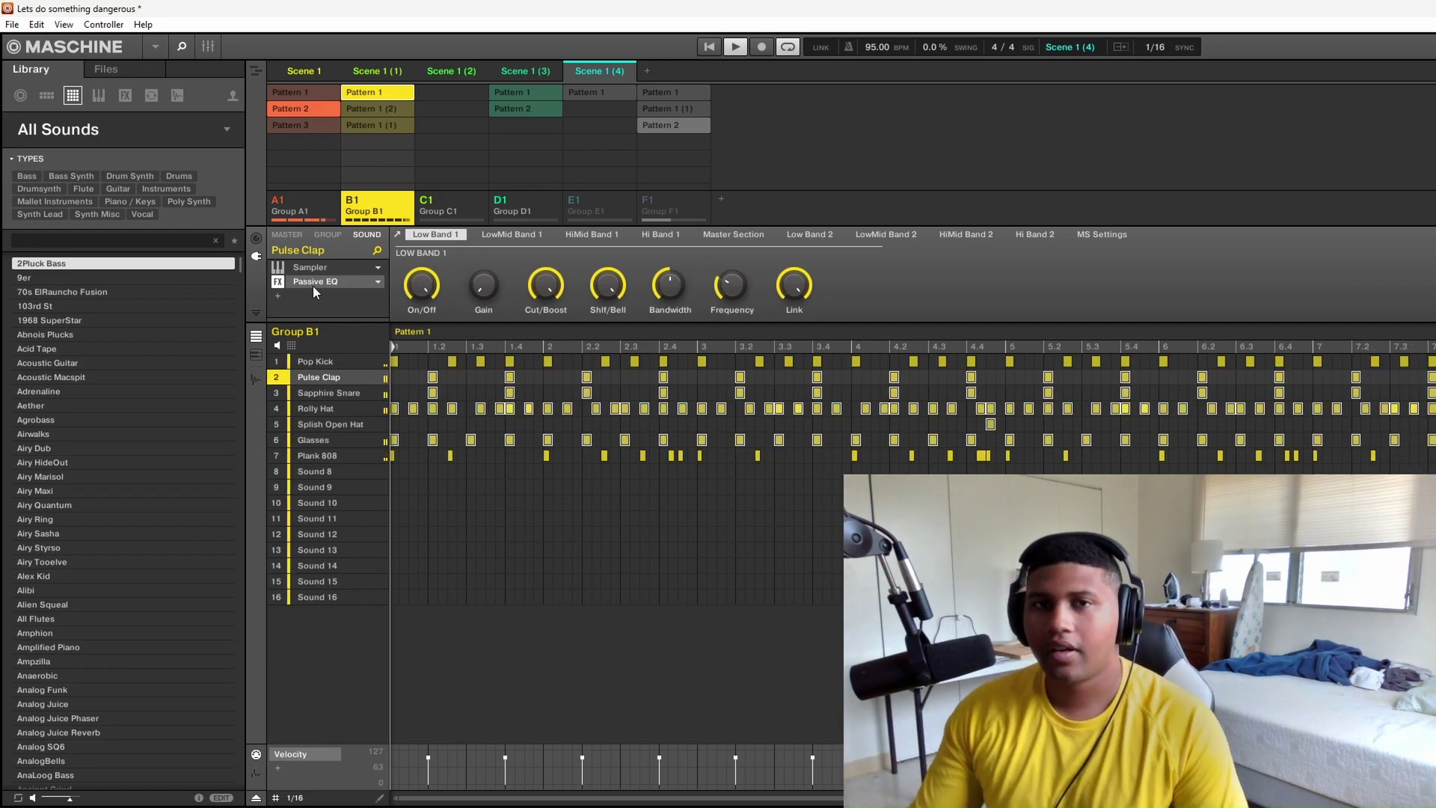
Unmute Group F1, return to the song arrangement playing from the start, and select Group A1.
left_click(647, 201)
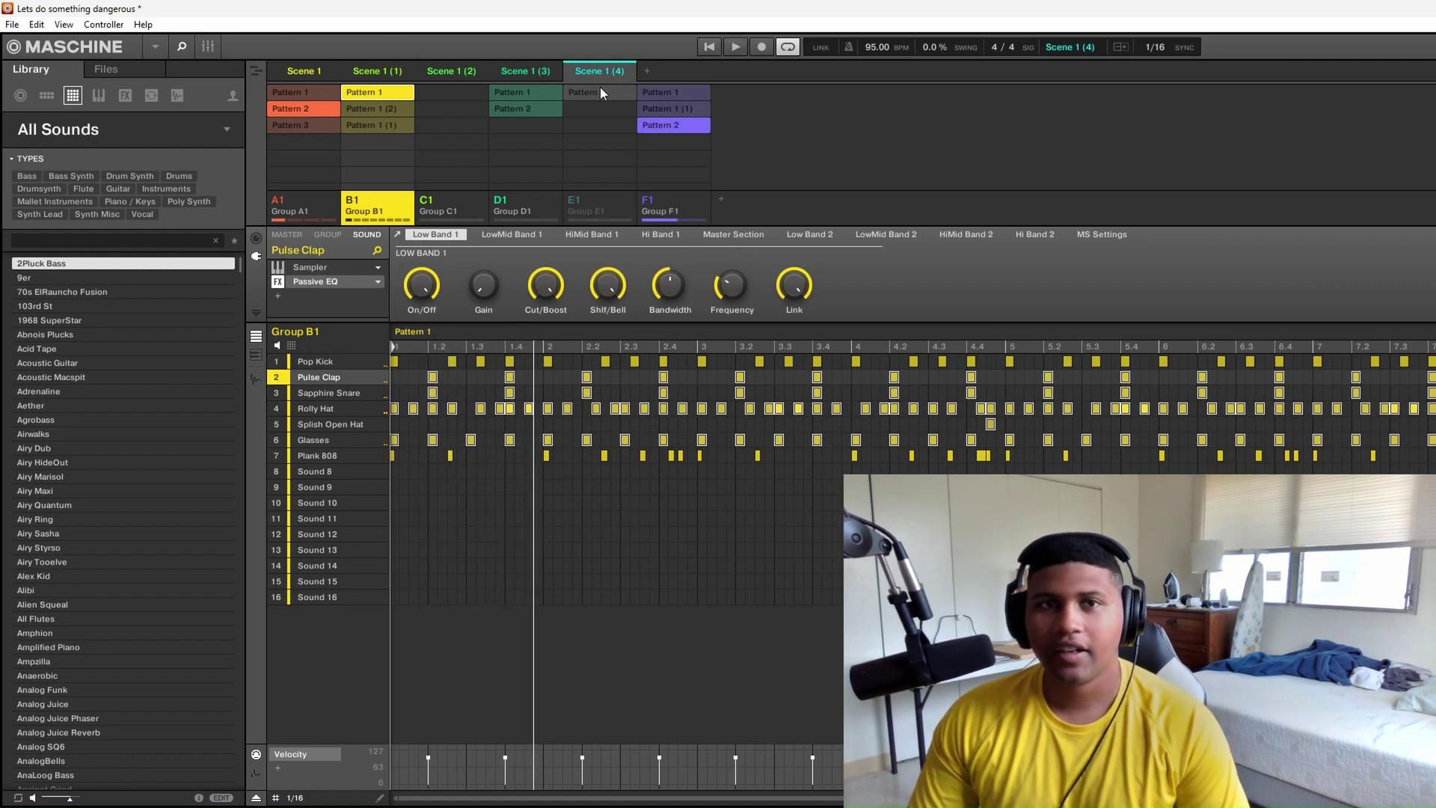
left_click(256, 70)
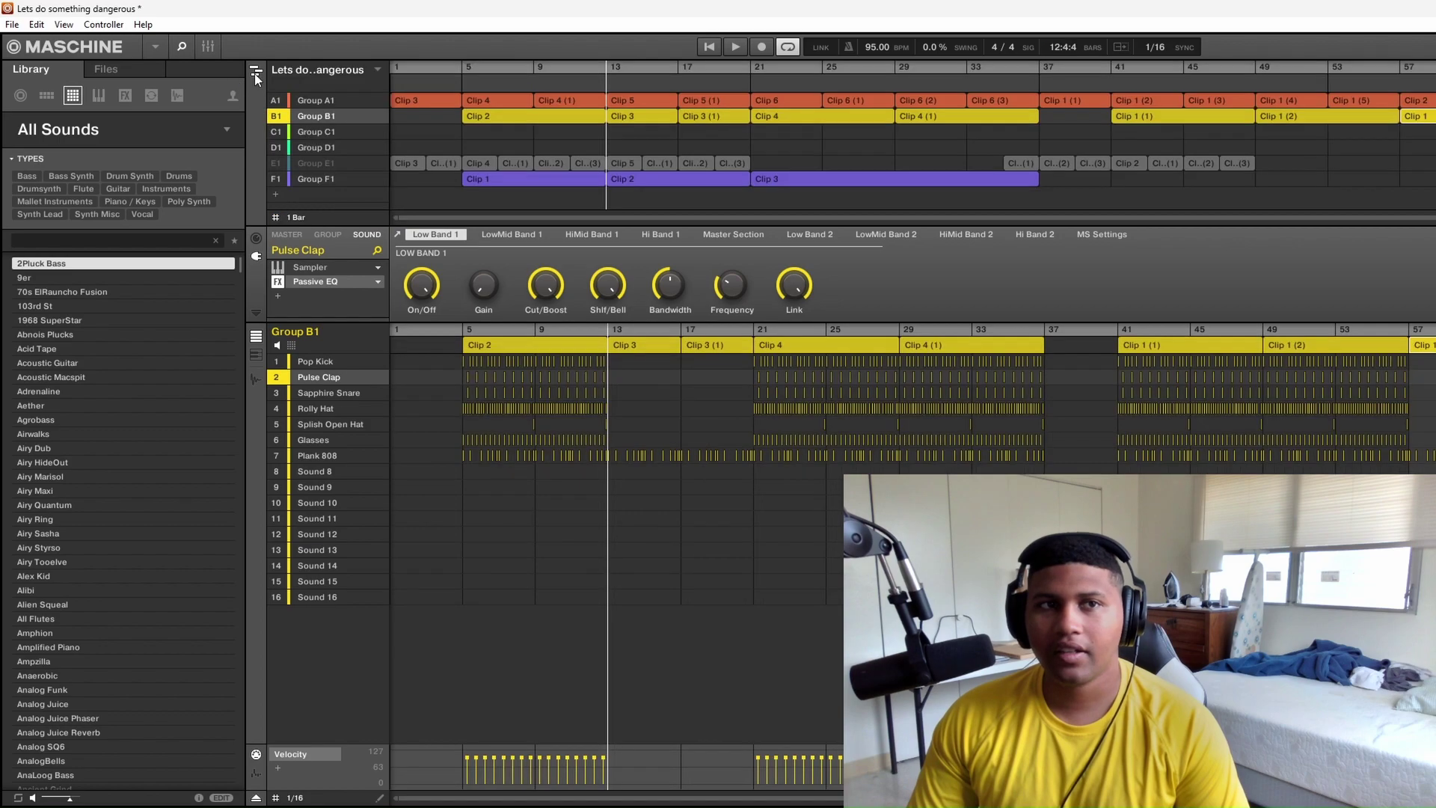
left_click(705, 51)
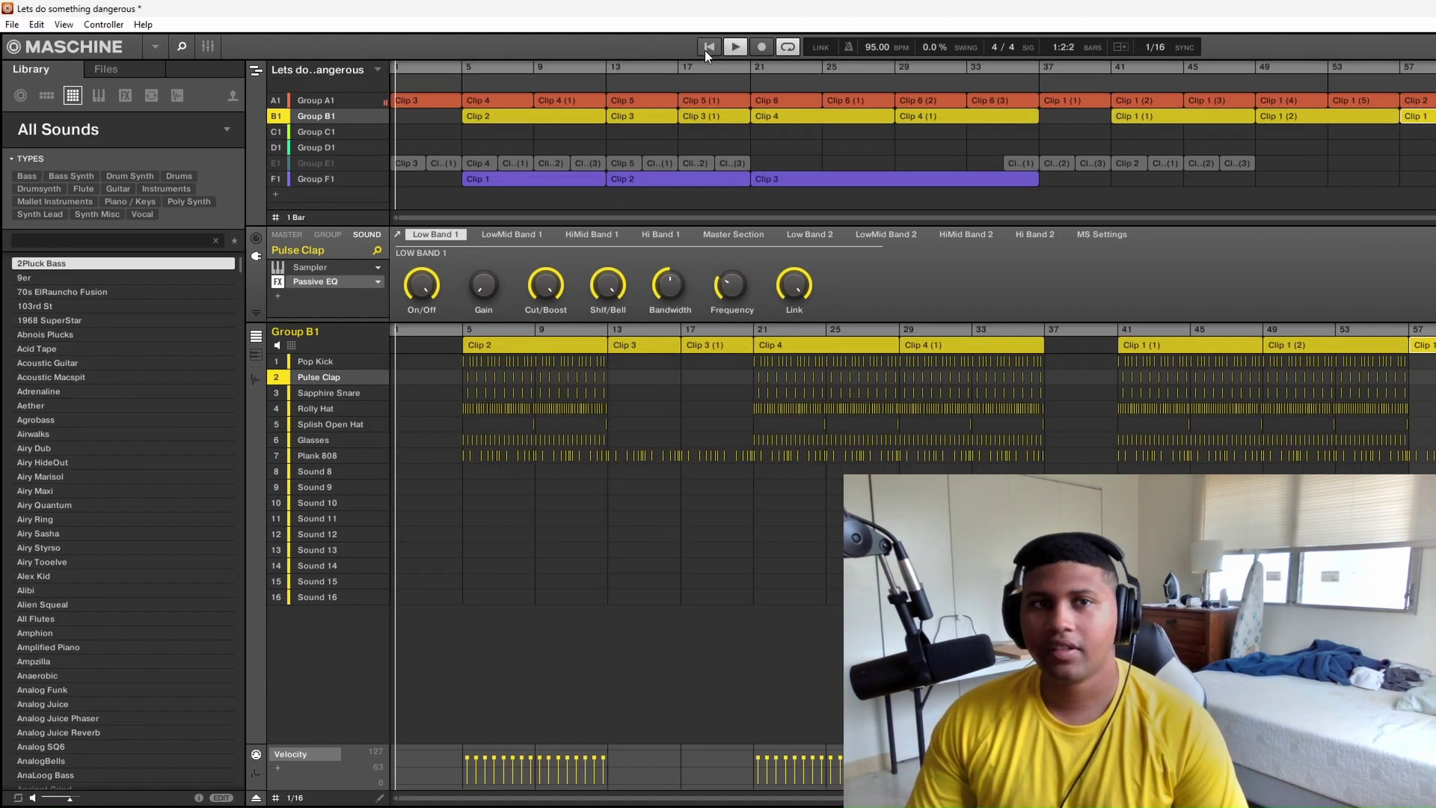
left_click(312, 100)
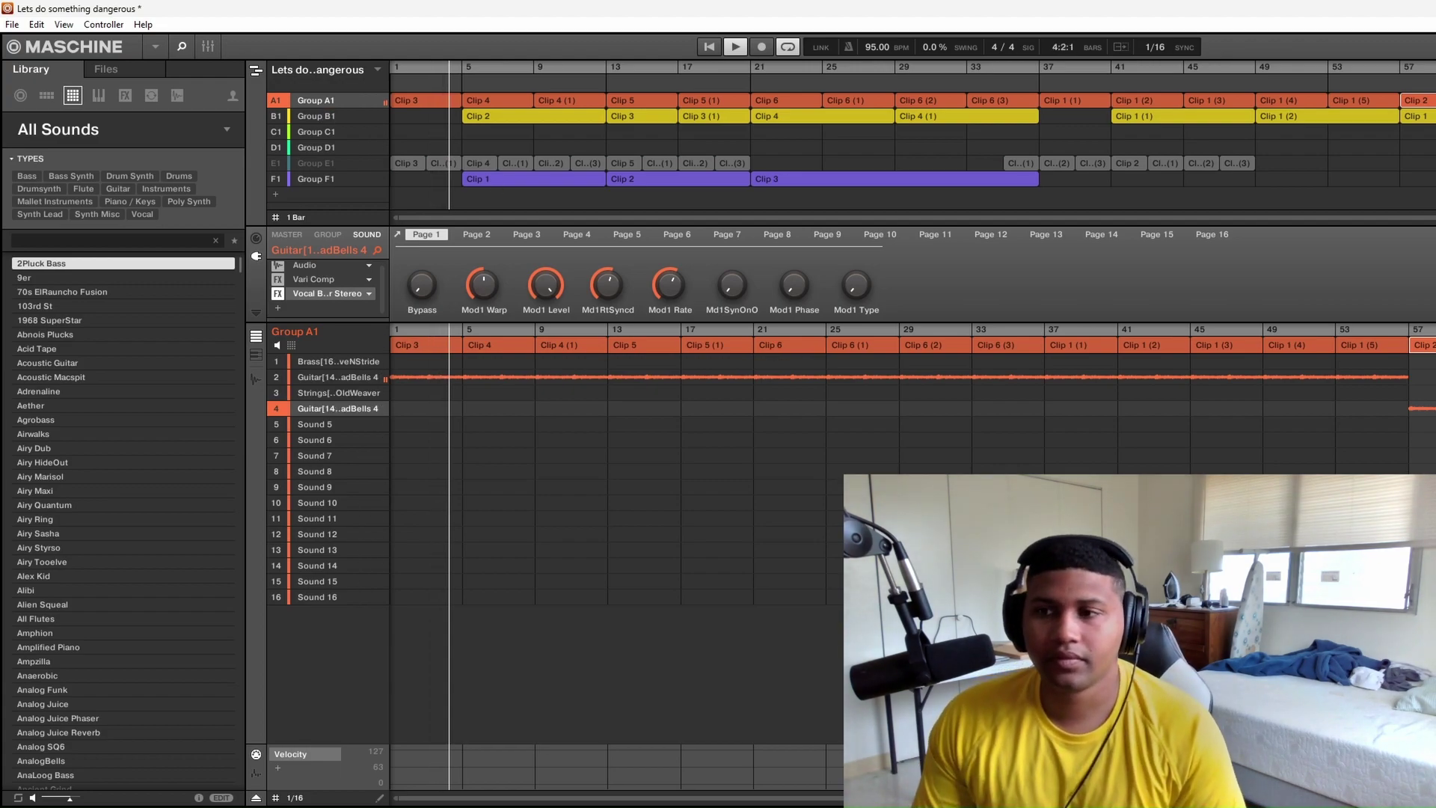
Copy the guitar from sound slot 2 and paste it into Group A1's empty first slot.
right_click(342, 377)
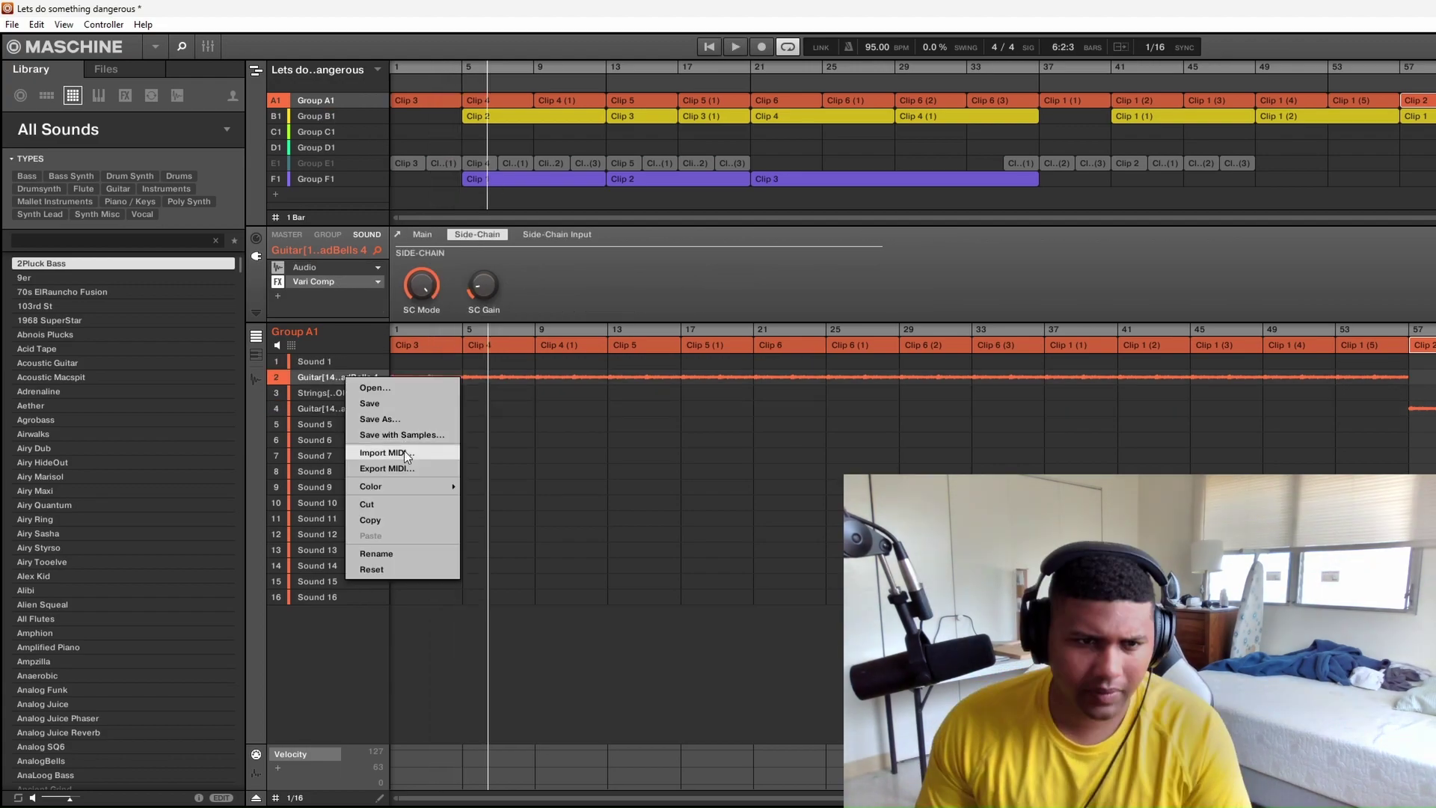
key("Escape")
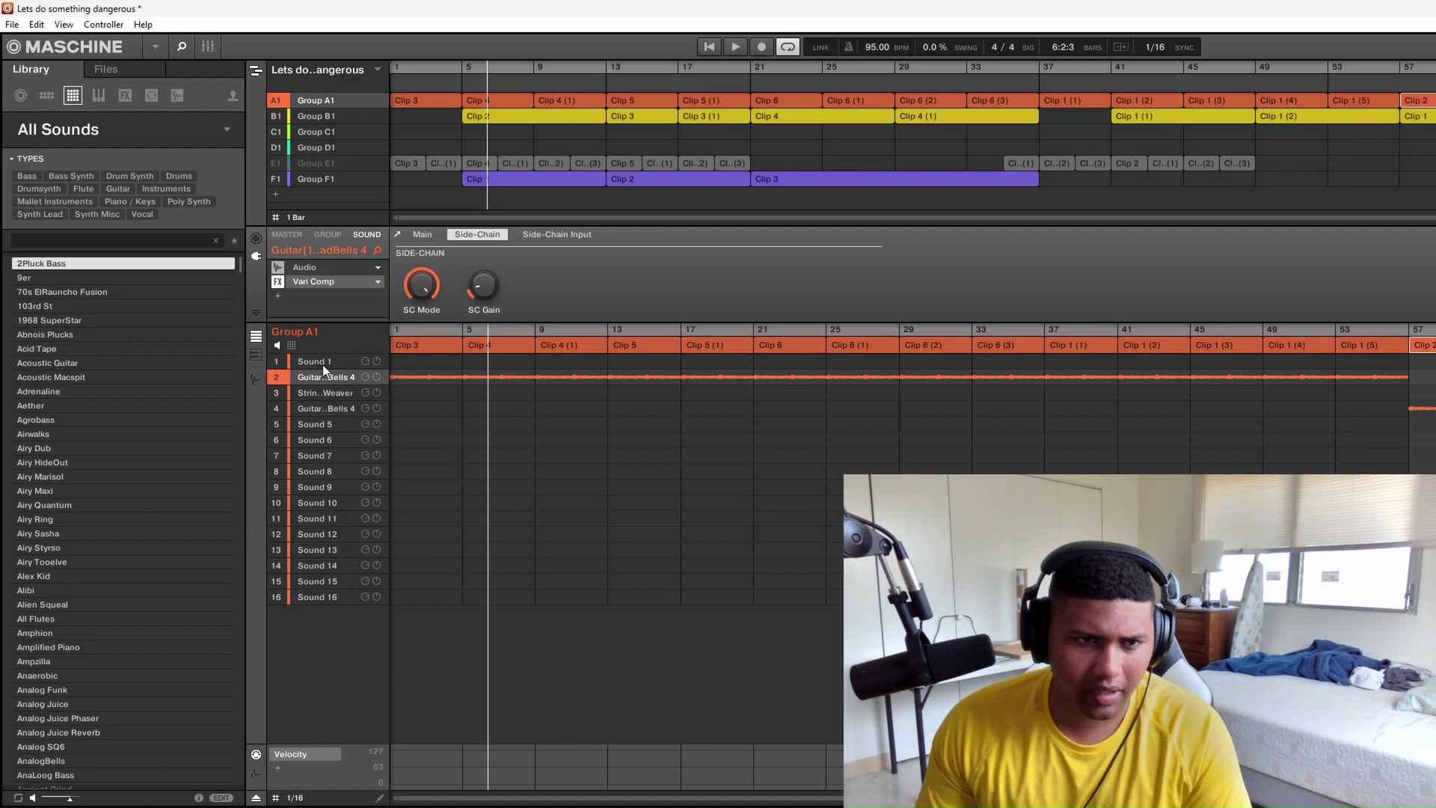
left_click(322, 362)
right_click(321, 362)
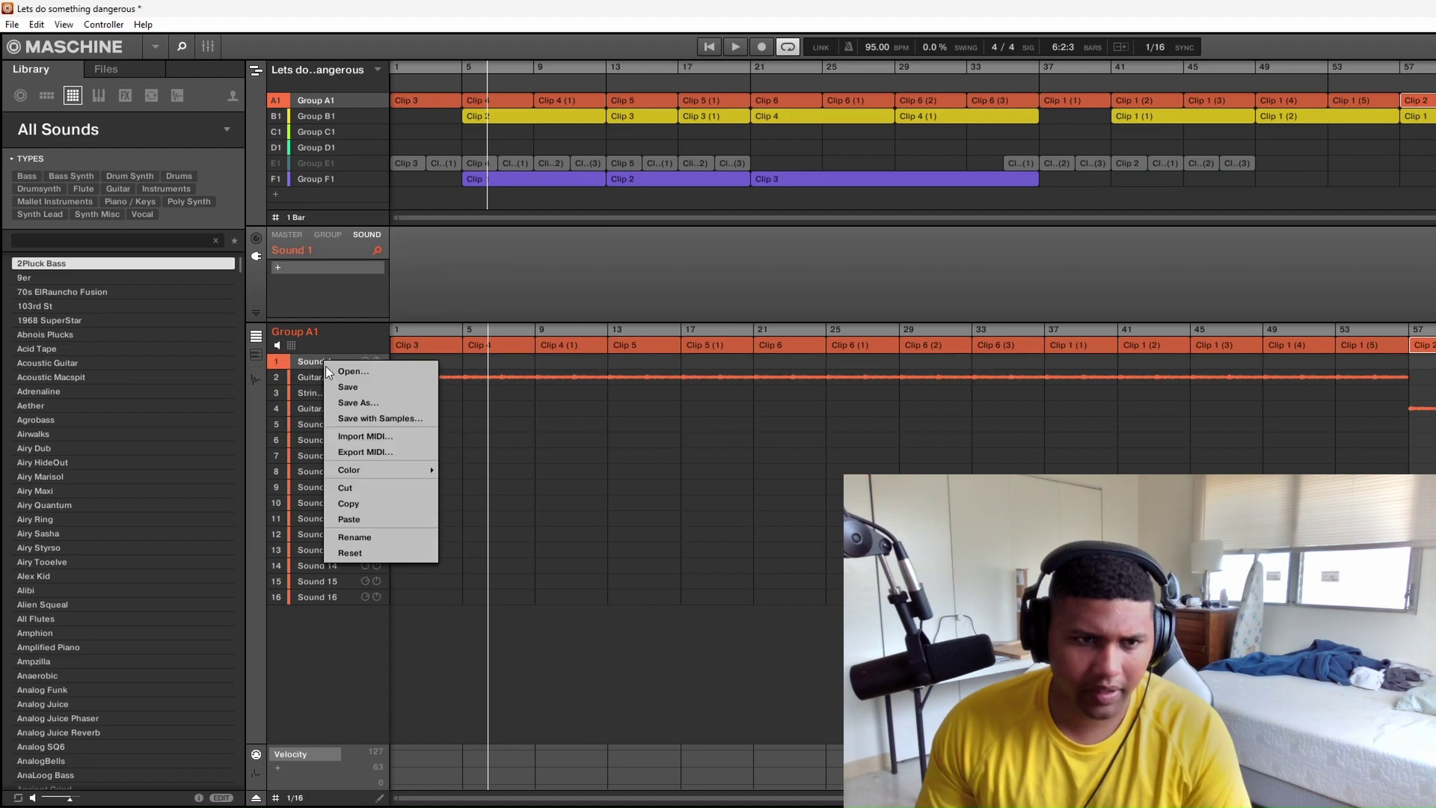
left_click(387, 518)
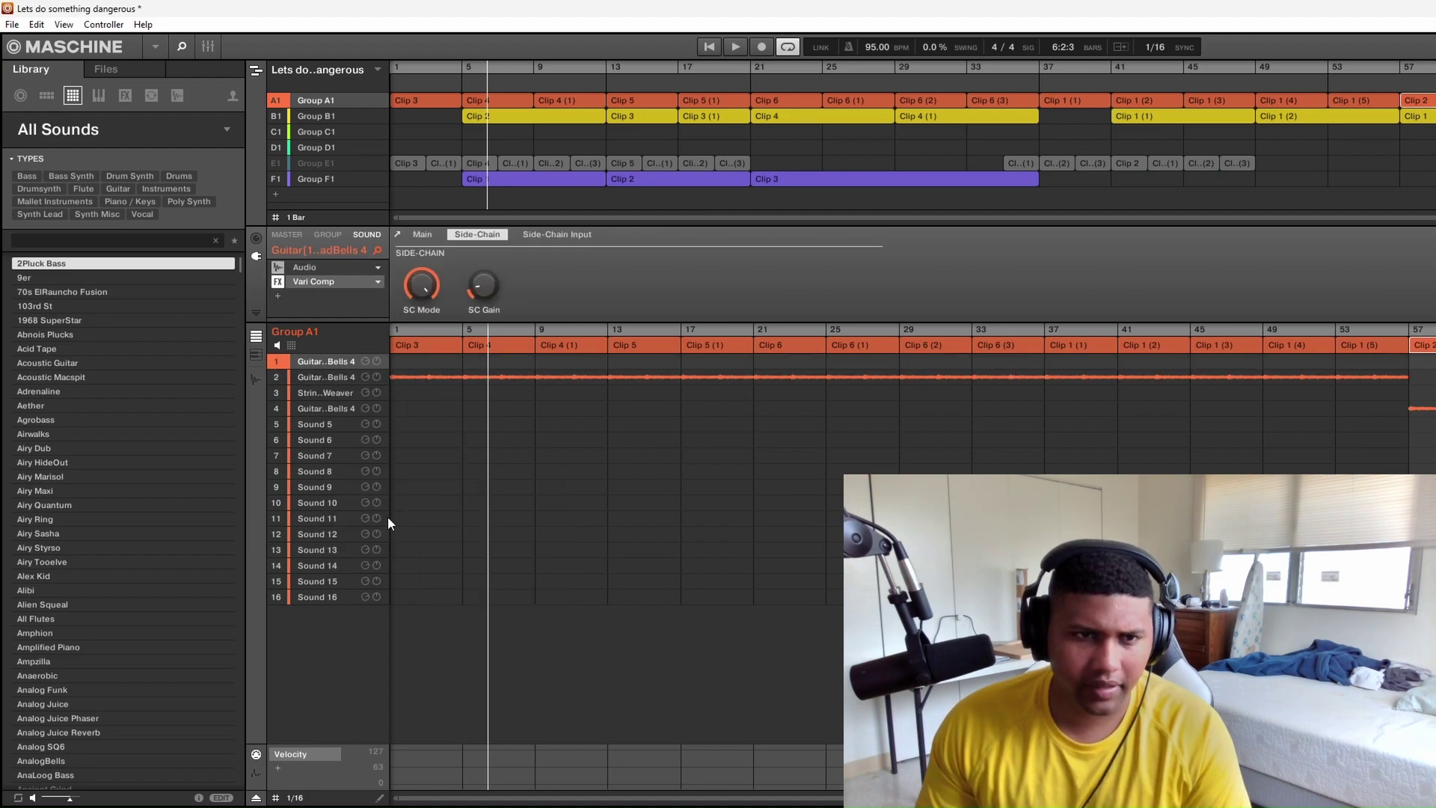
Audition from Clip 4, then select Clip 3 and show the pasted guitar's audio playback settings.
left_click(528, 361)
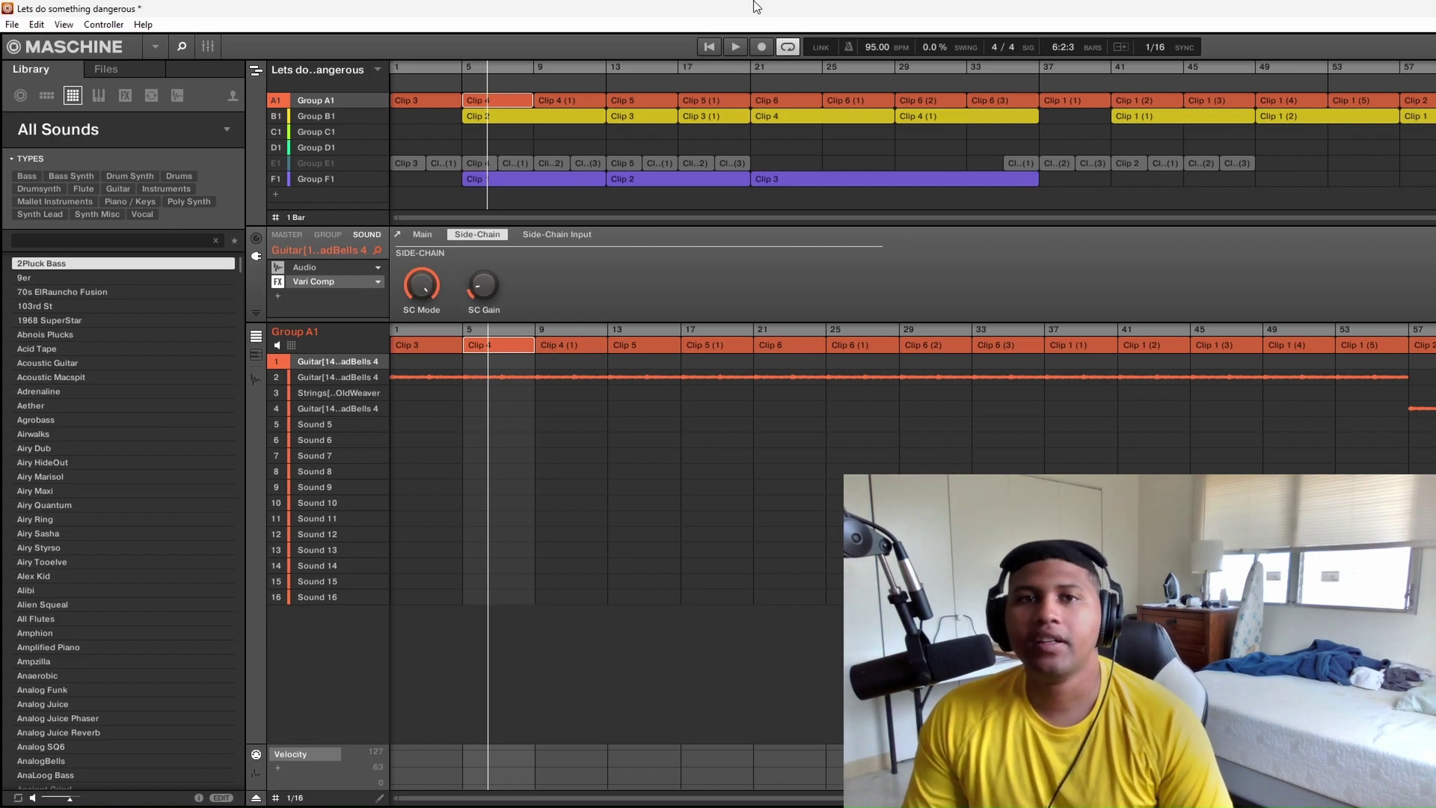
key("space")
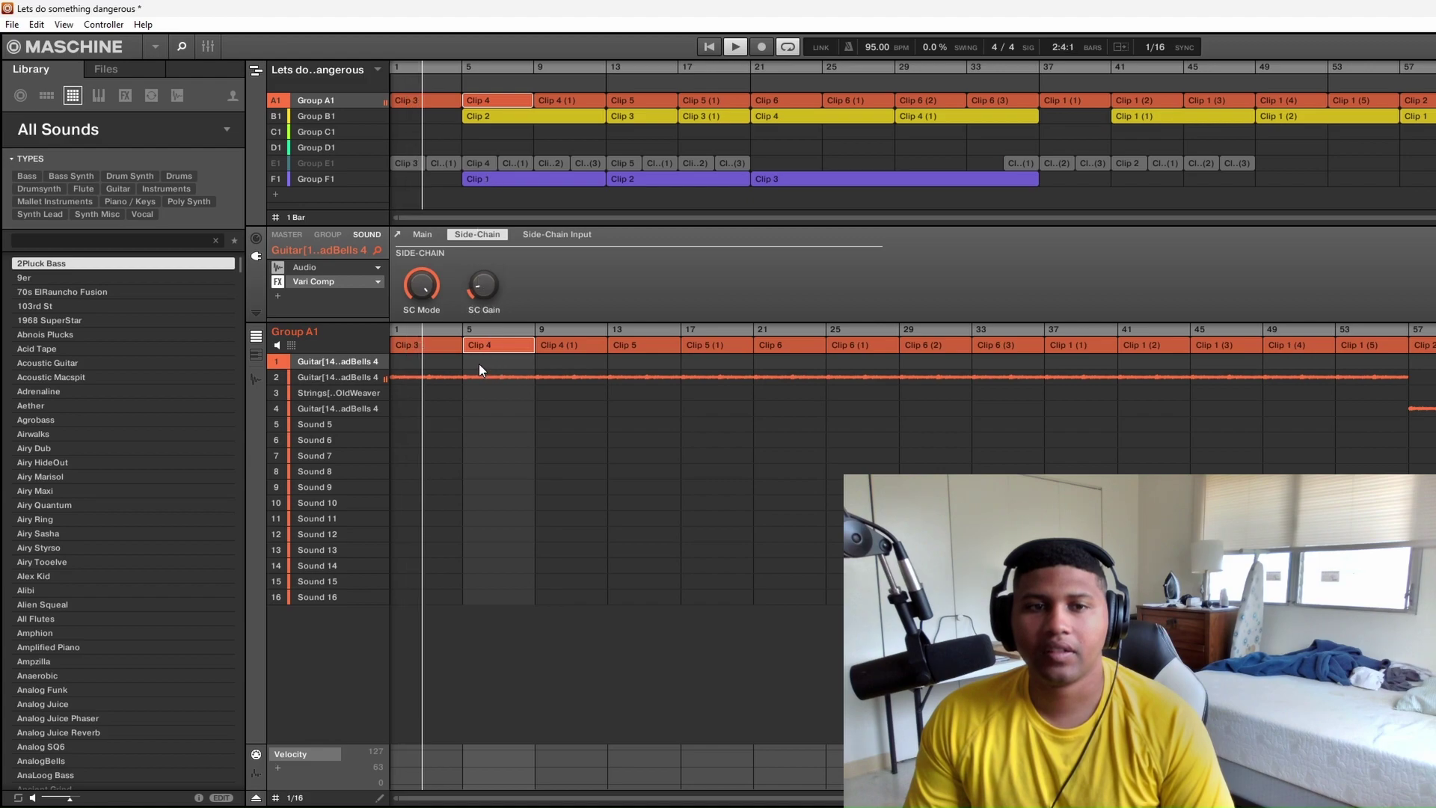
left_click(438, 360)
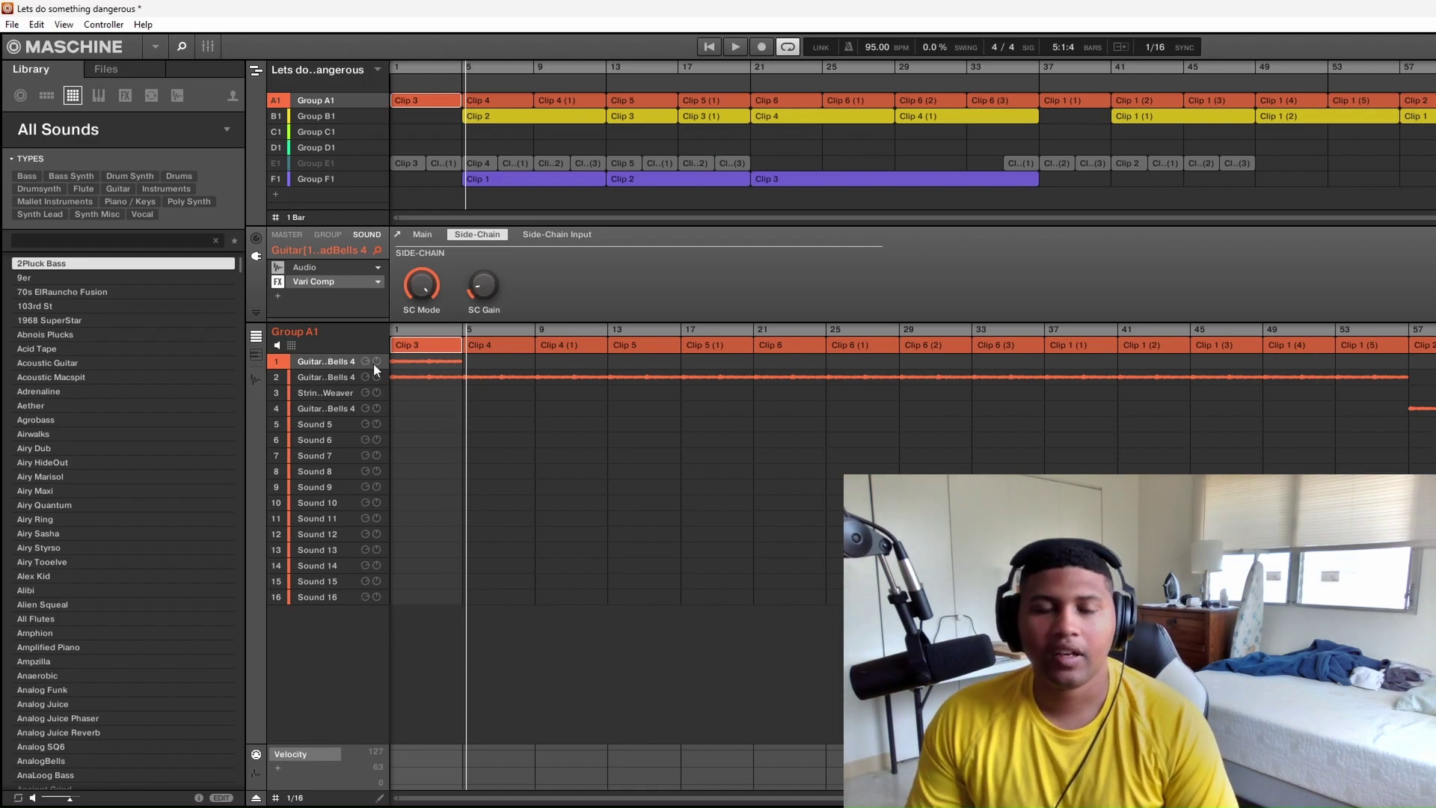
left_click(313, 266)
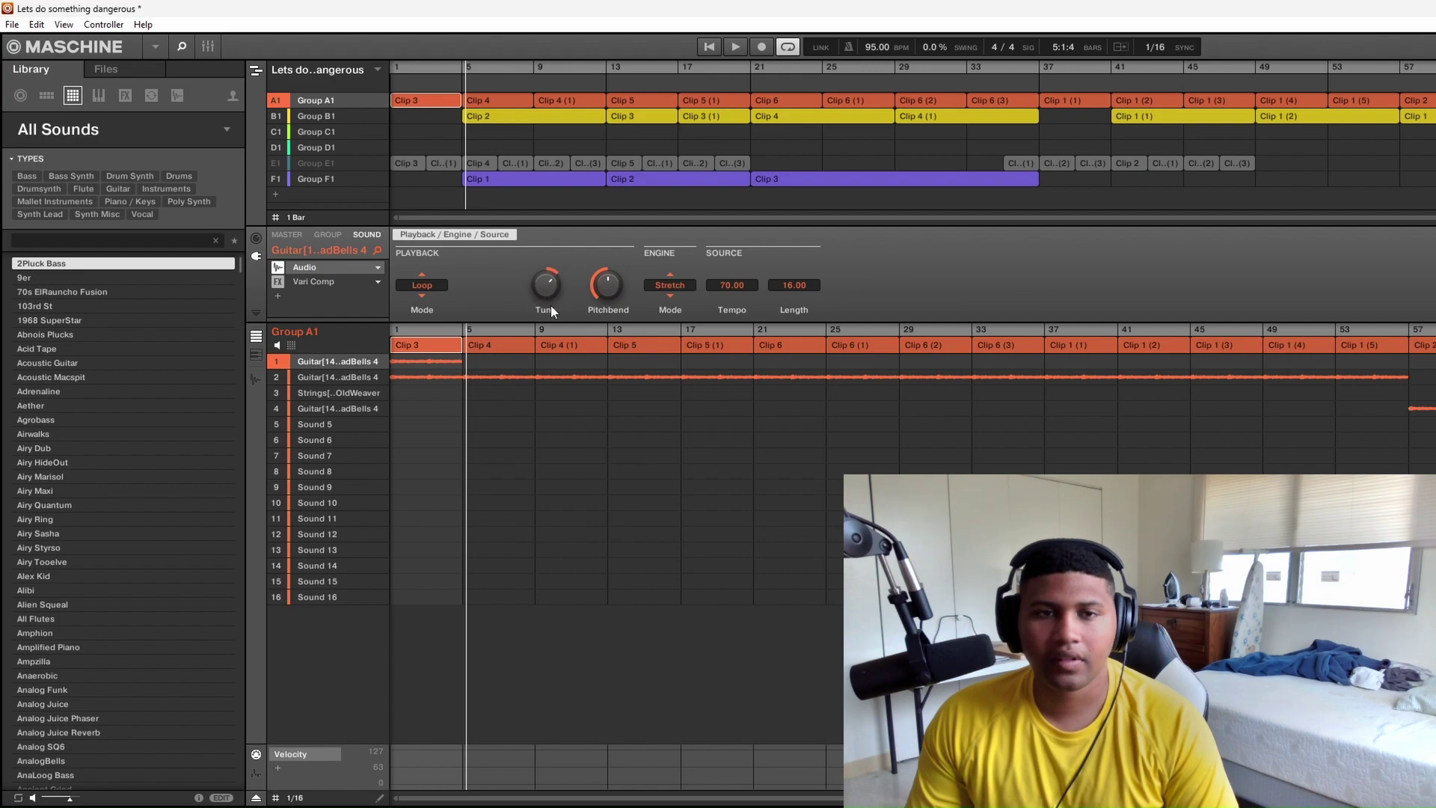
Delete the second guitar's intro event and tune the copied intro guitar in sound 1 down, restarting playback to hear it.
left_click(424, 377)
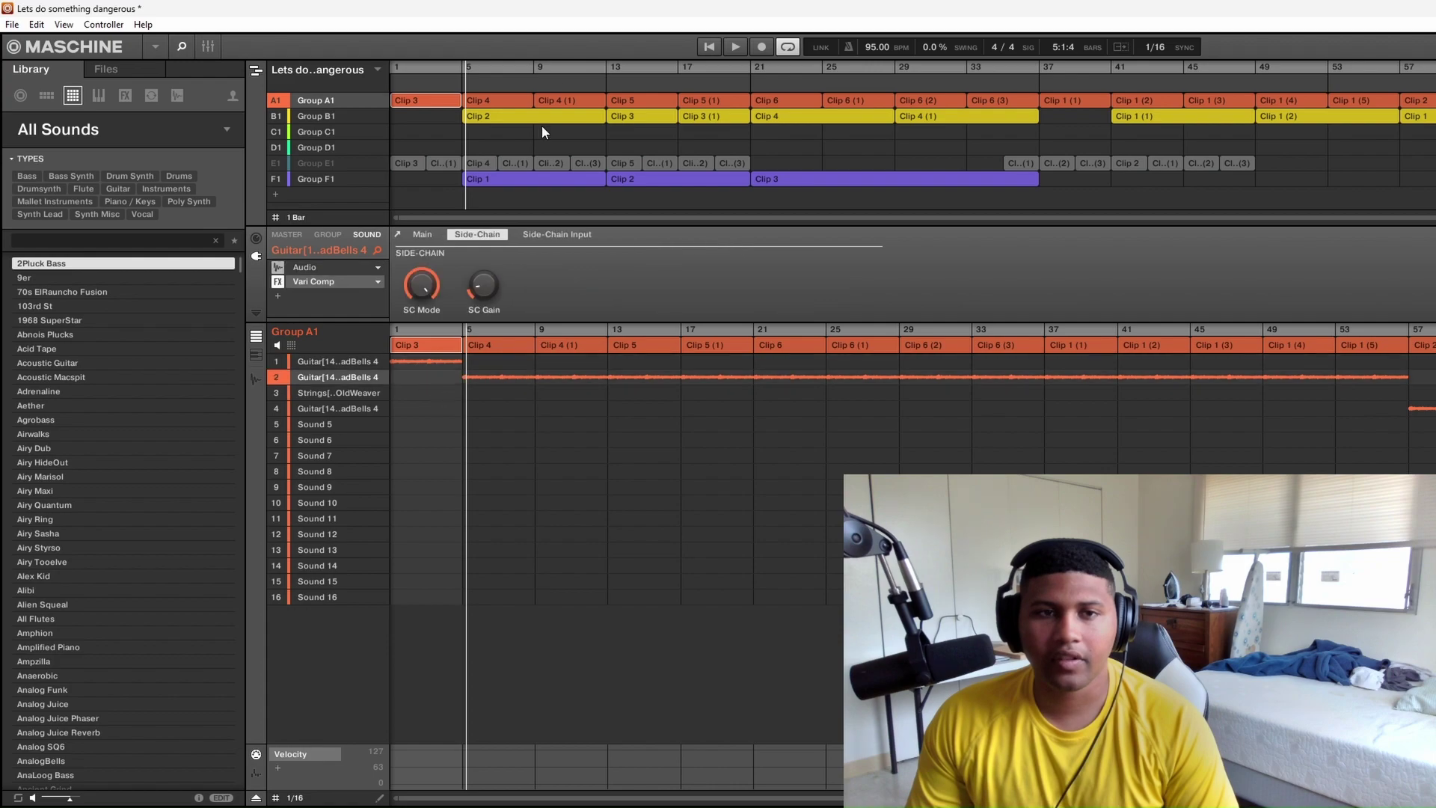
left_click(700, 50)
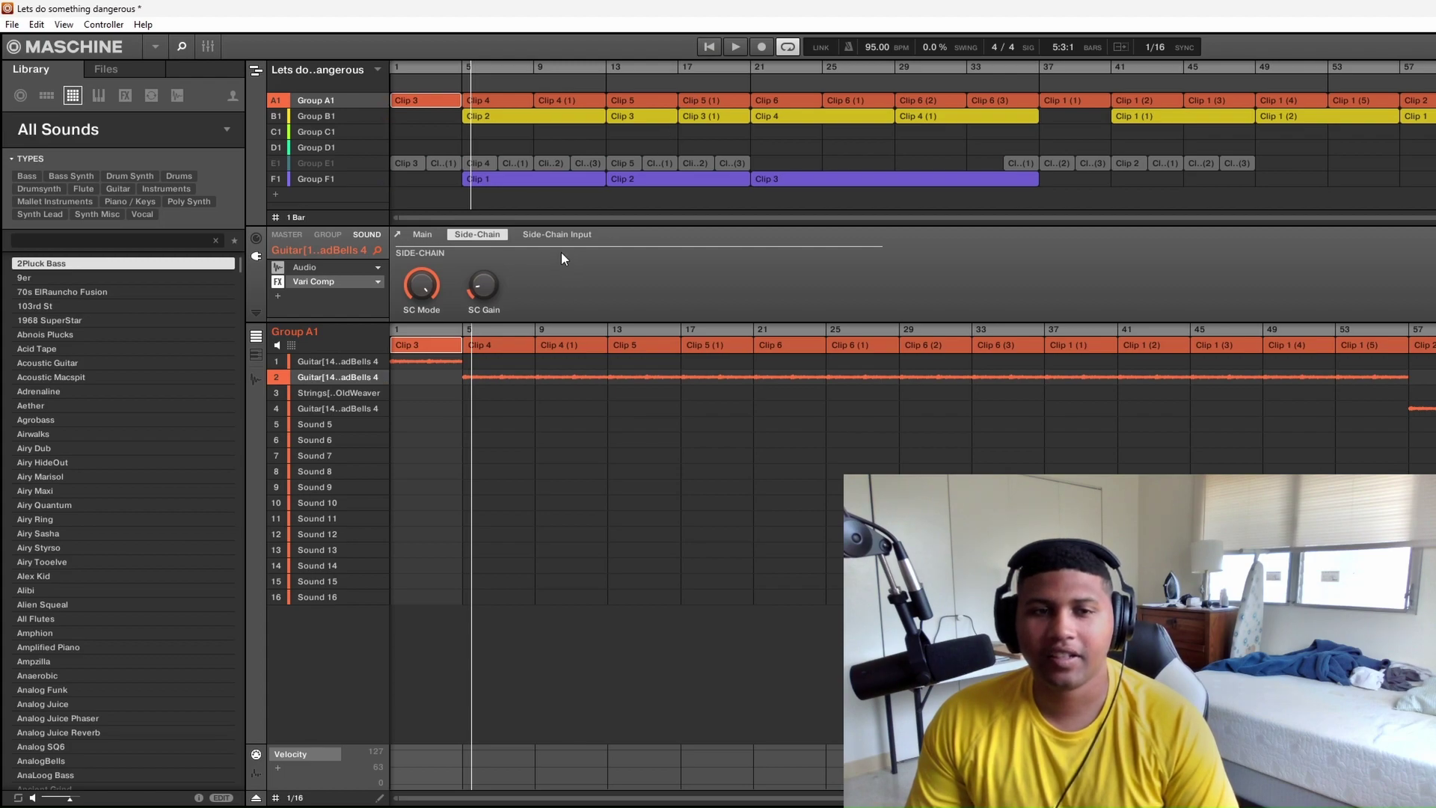
left_click(426, 361)
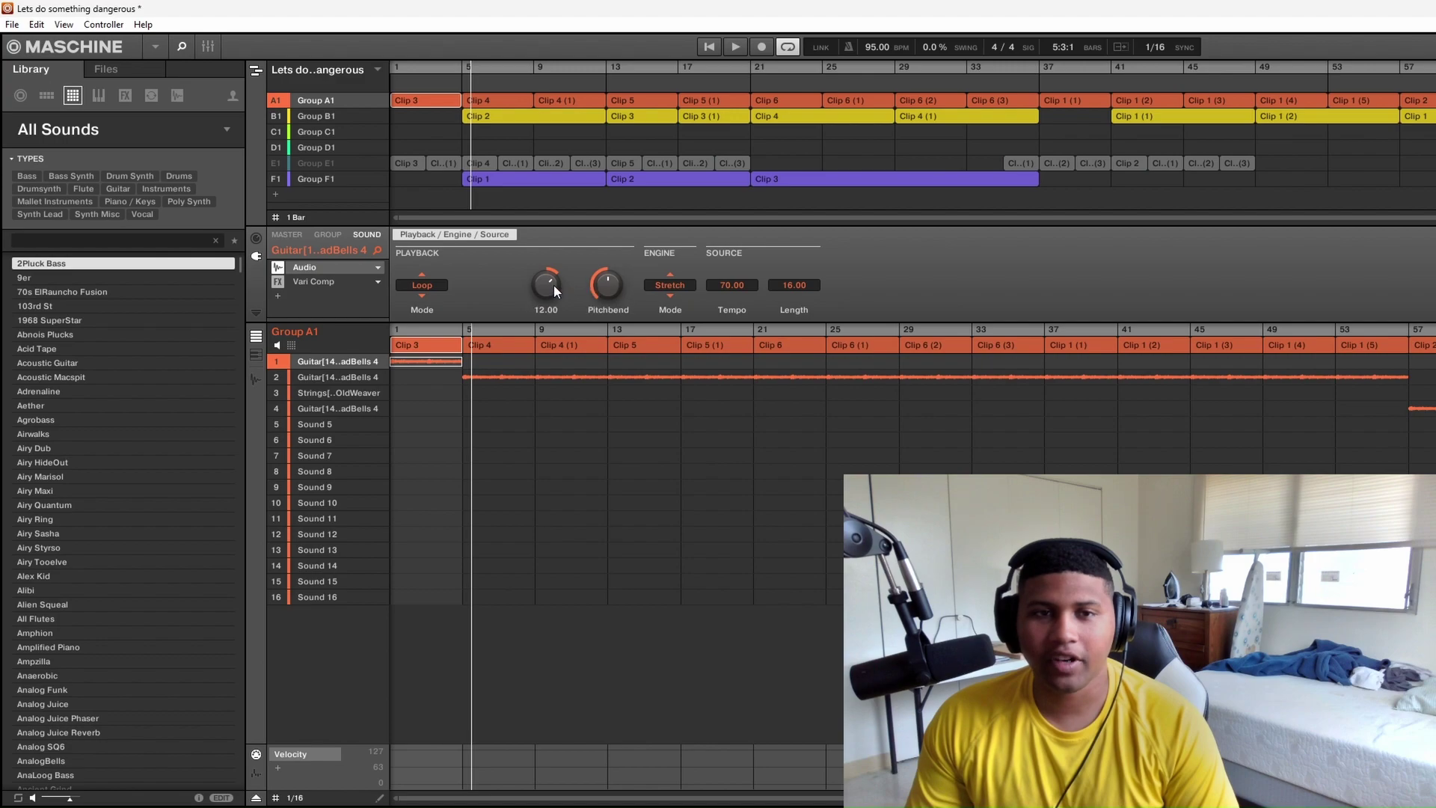
left_click_drag(554, 285, 553, 338)
left_click(715, 49)
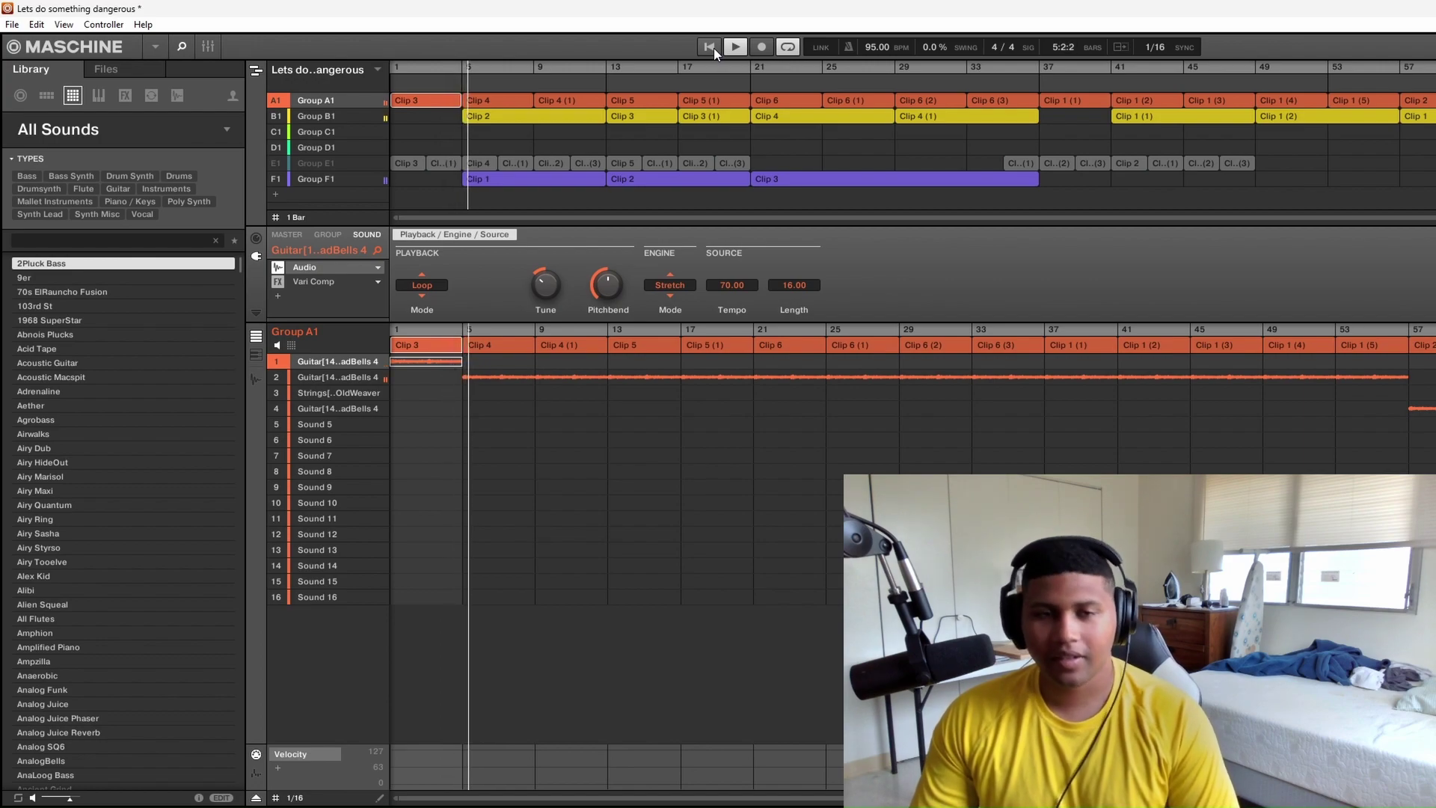
Stop playback and launch the song's audio export with Ctrl+R.
key("space")
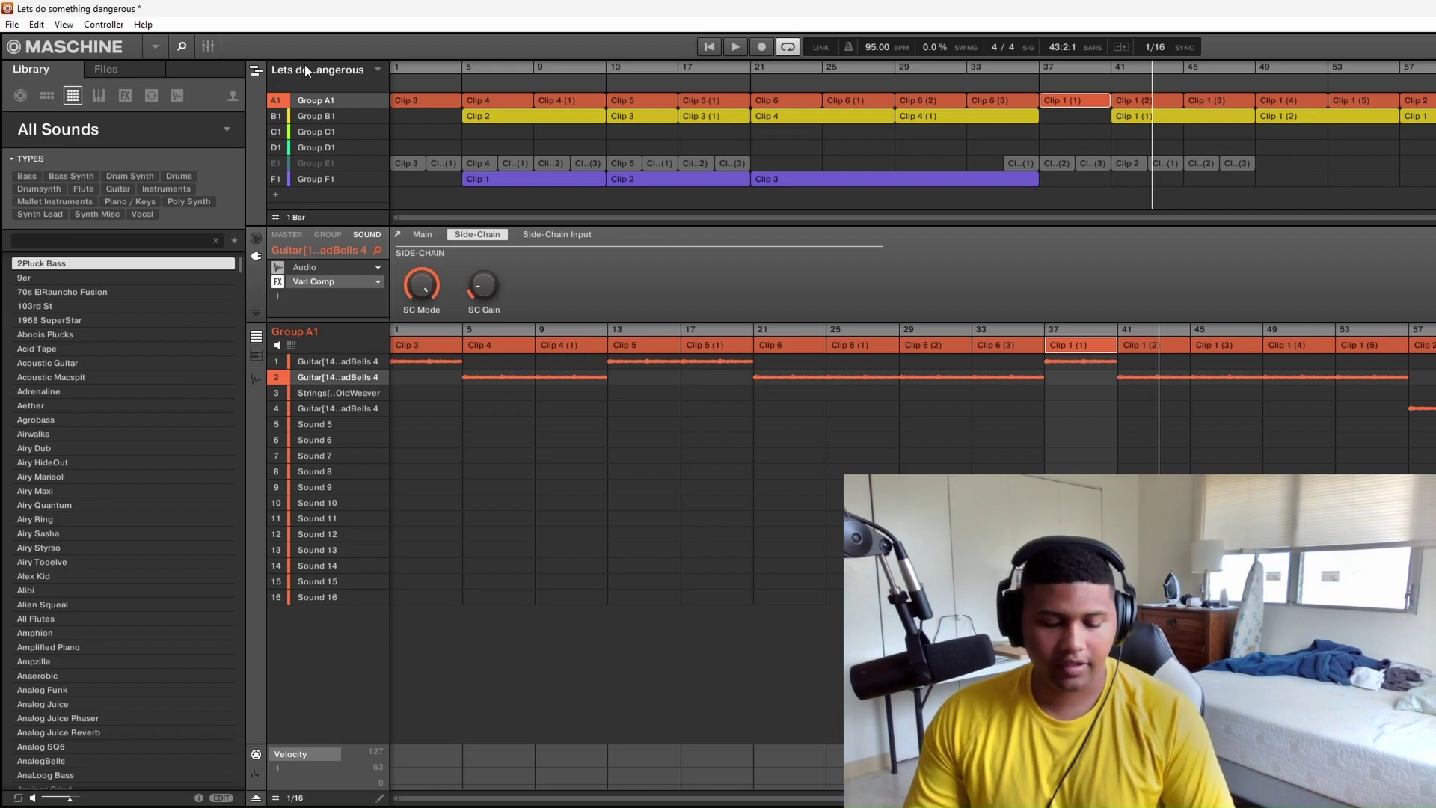
key("ctrl+r")
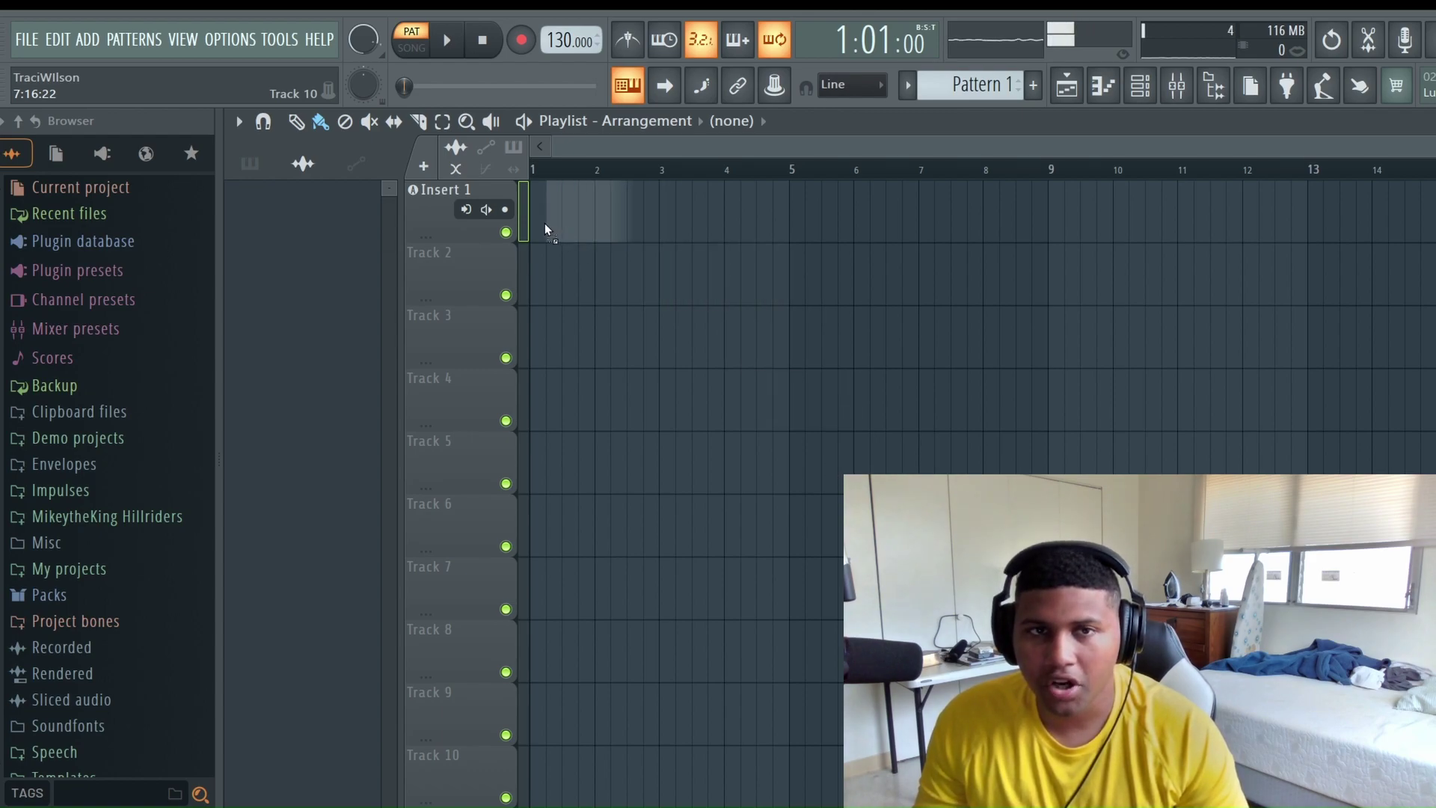
Drop the exported instrumental WAV onto the first playlist track.
left_click_drag(537, 221, 532, 221)
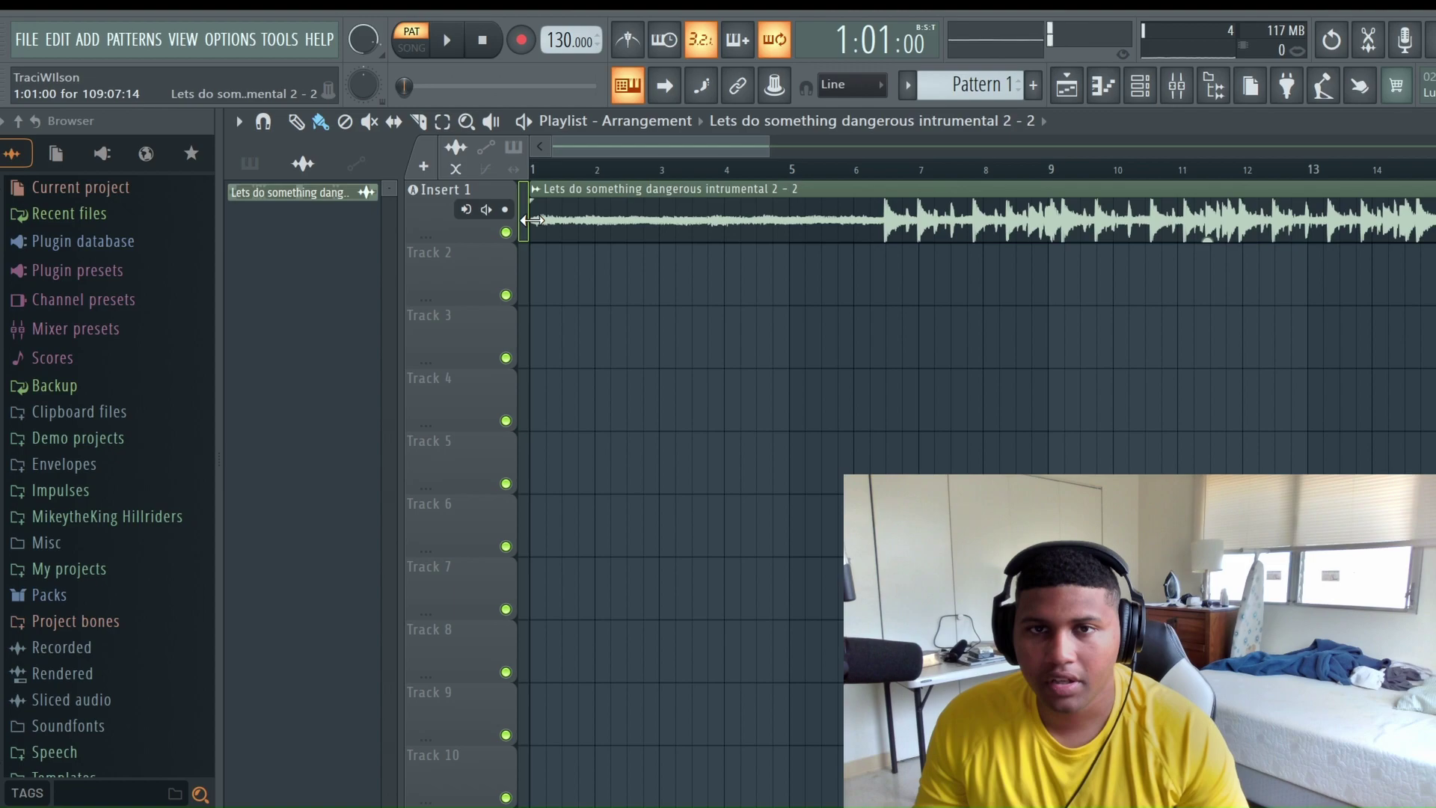
left_click_drag(767, 147, 1431, 147)
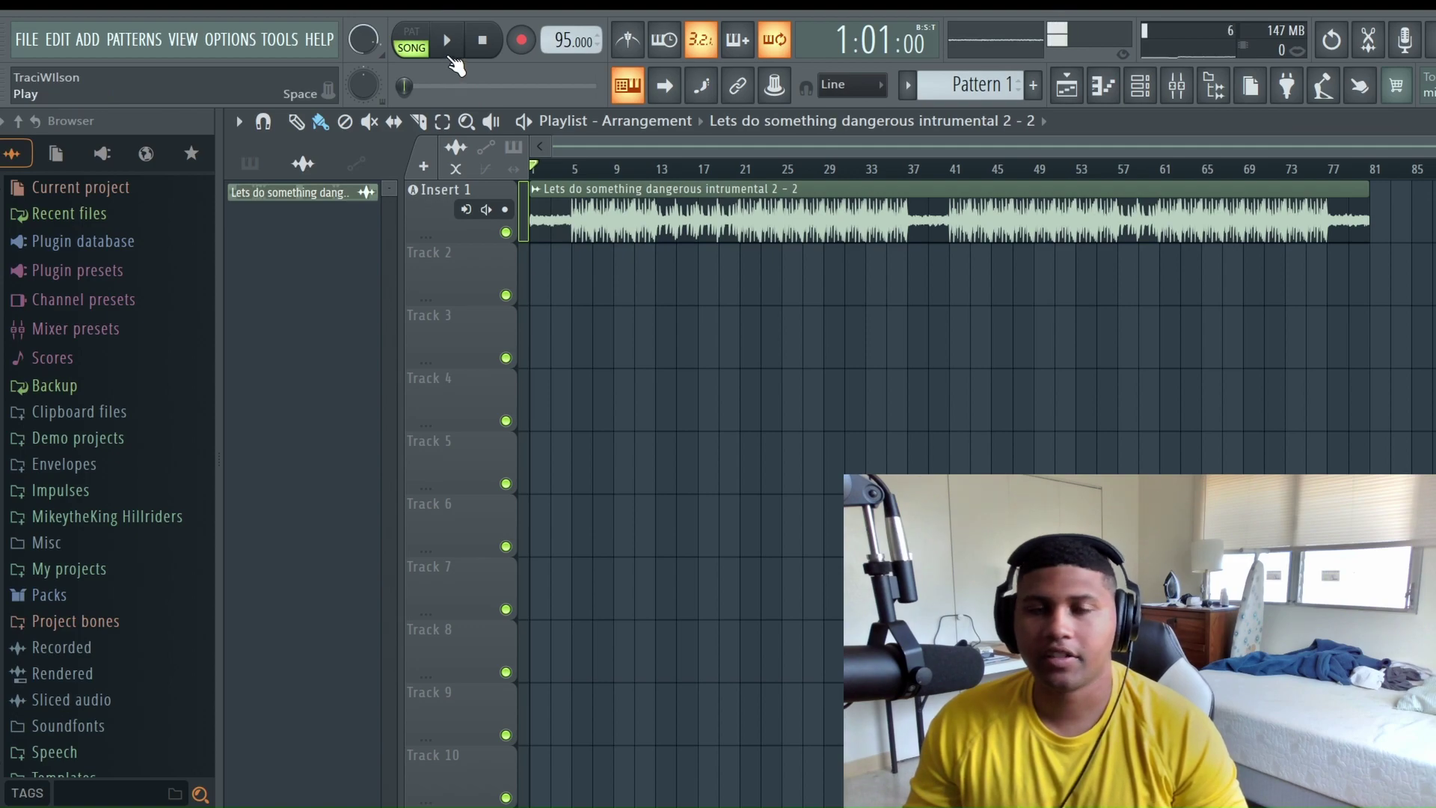
left_click(448, 51)
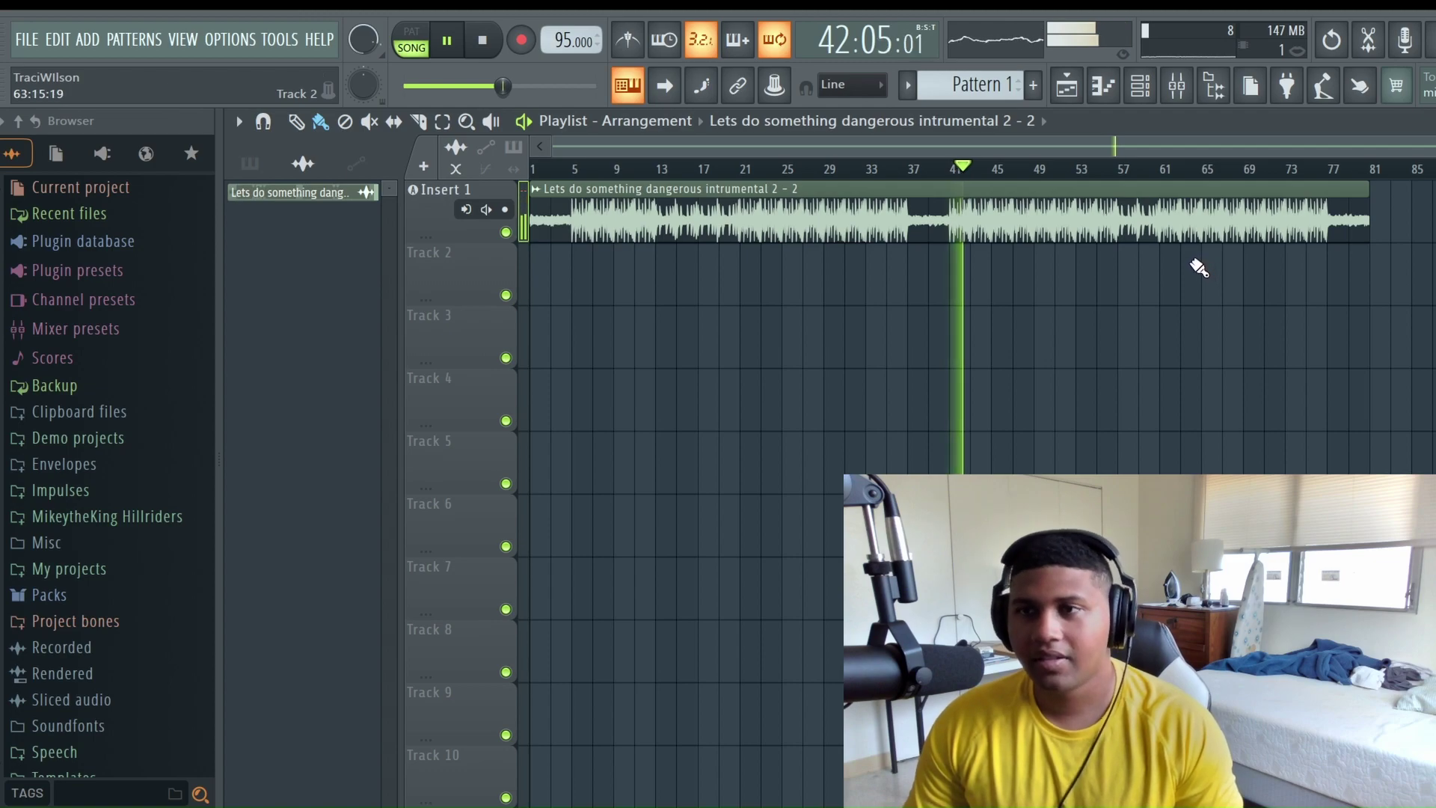
left_click(1124, 180)
left_click(1111, 183)
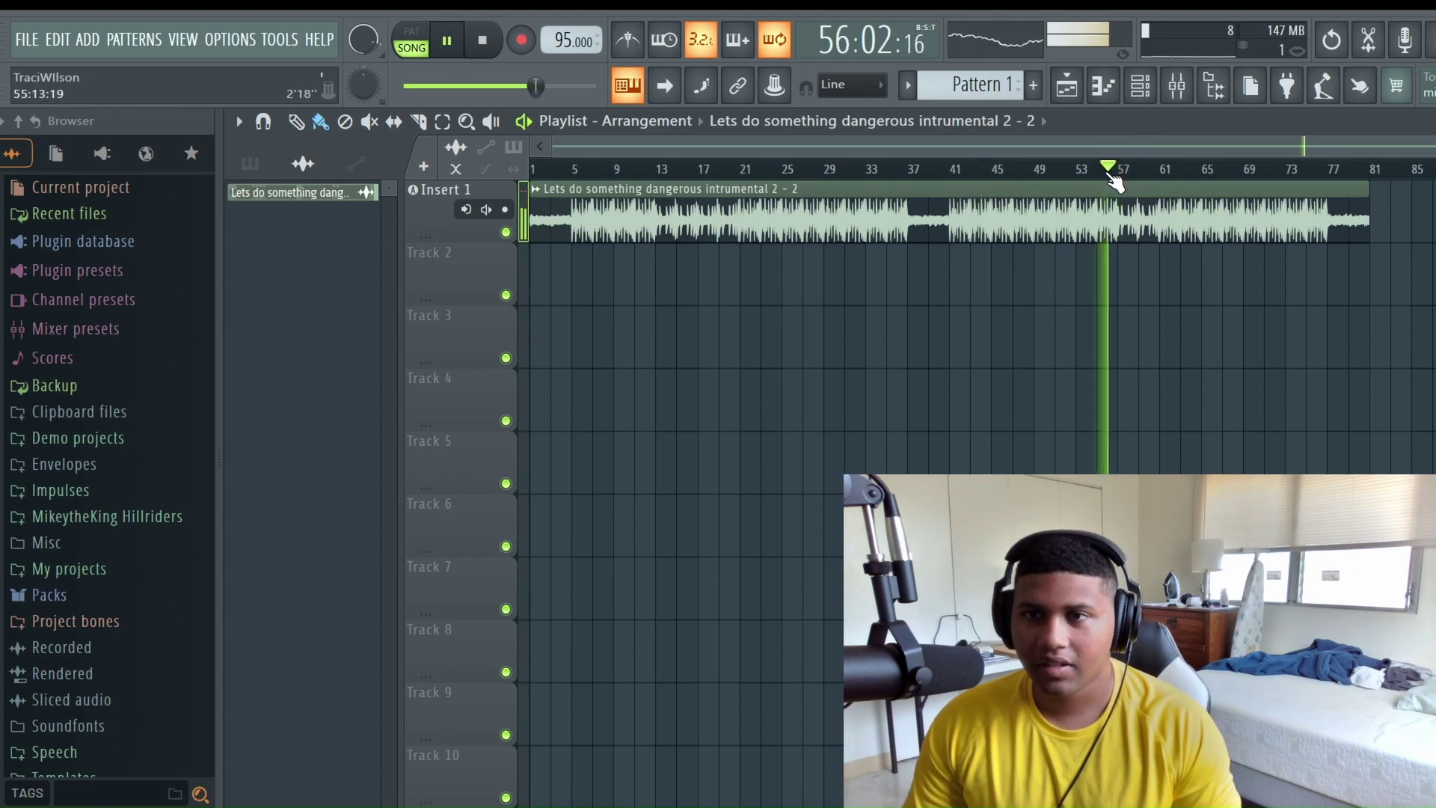
left_click(1103, 179)
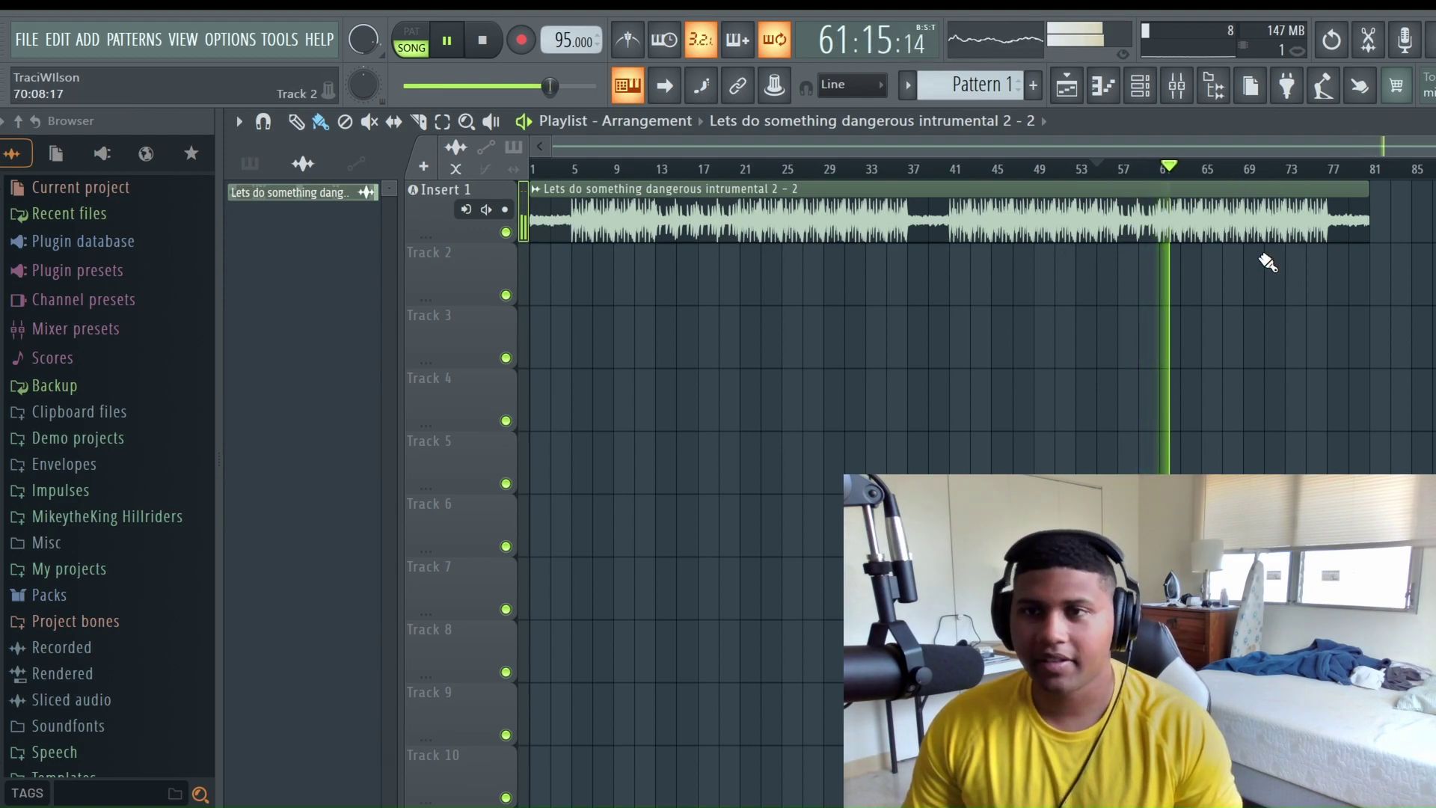
key("space")
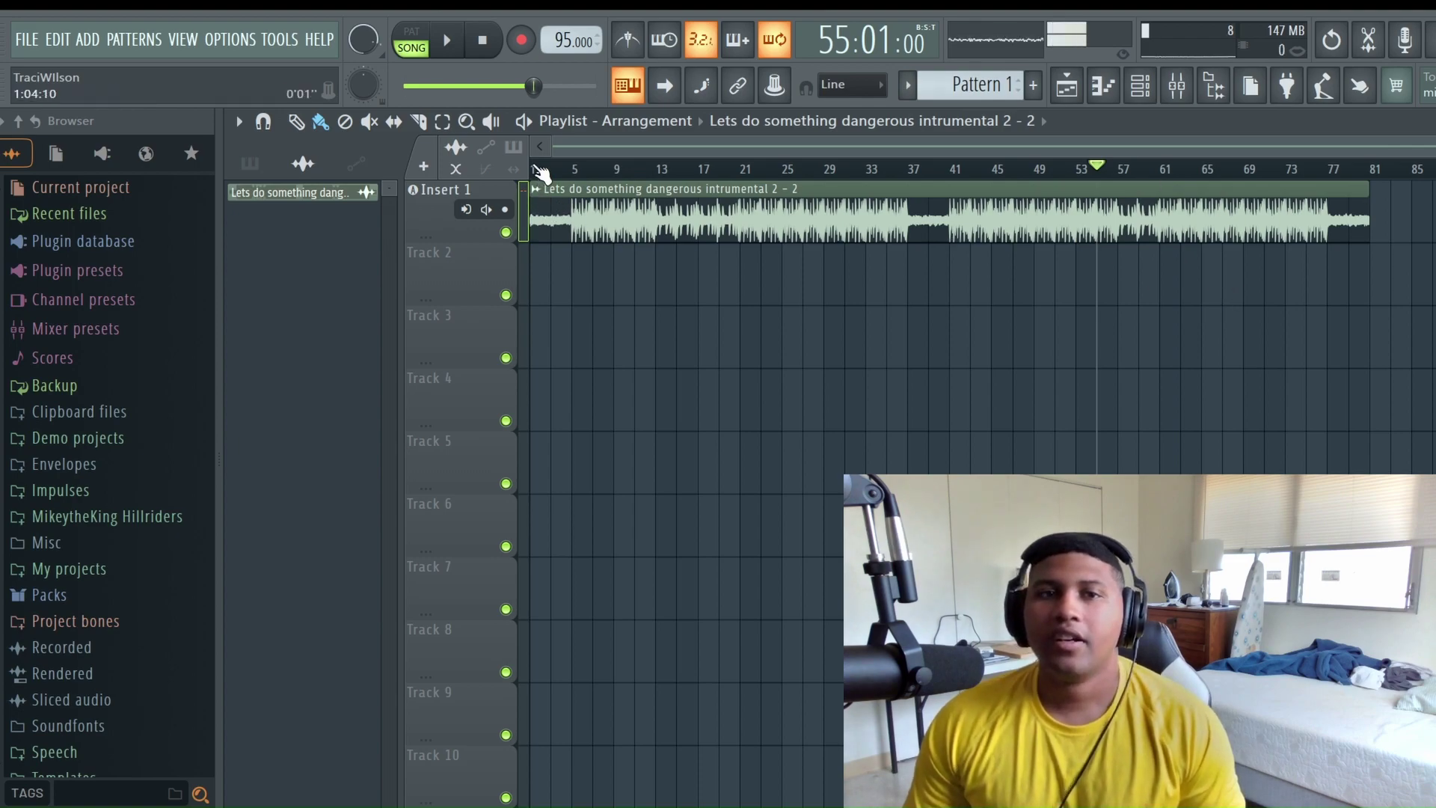
left_click(538, 169)
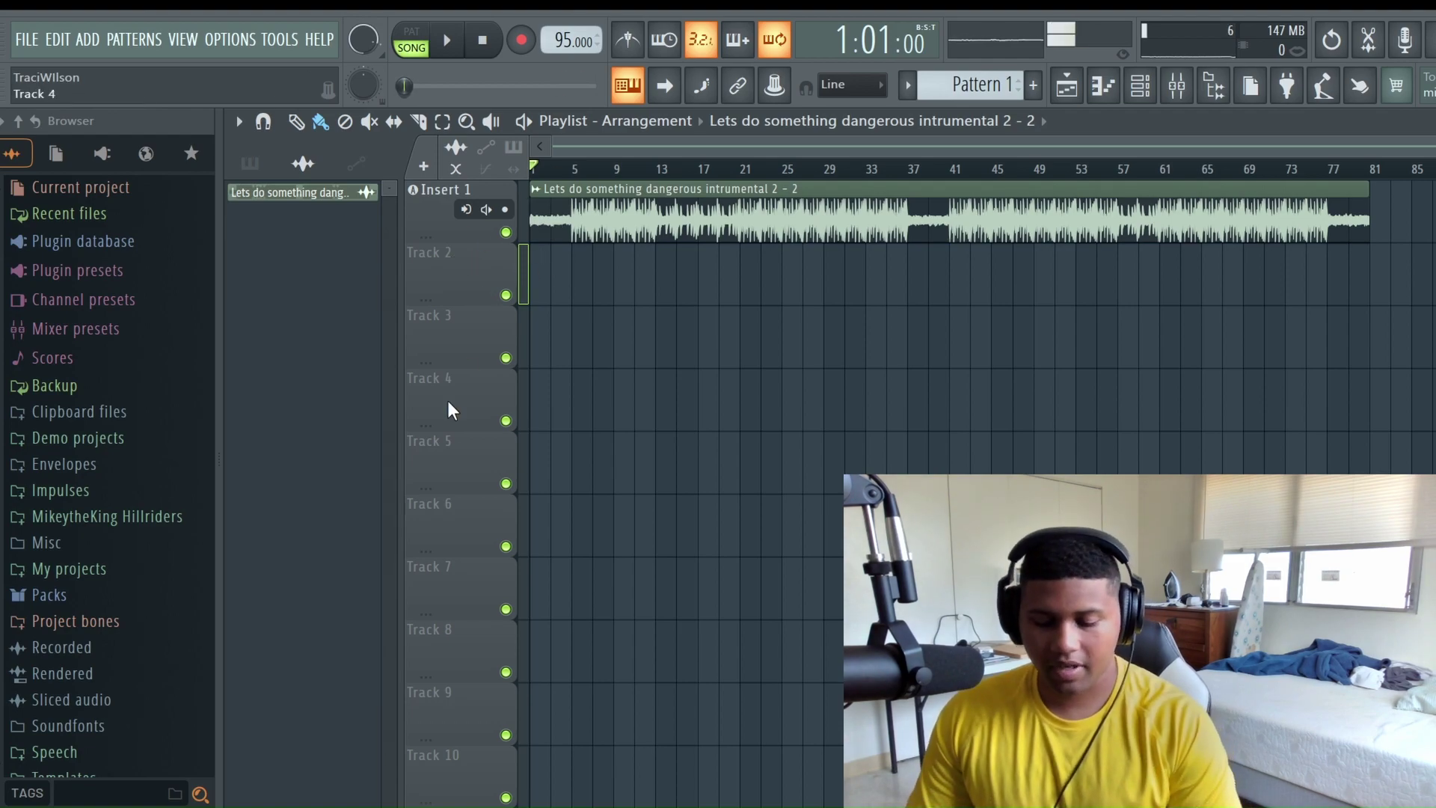
key("F9")
scroll(448, 410, "down", 1)
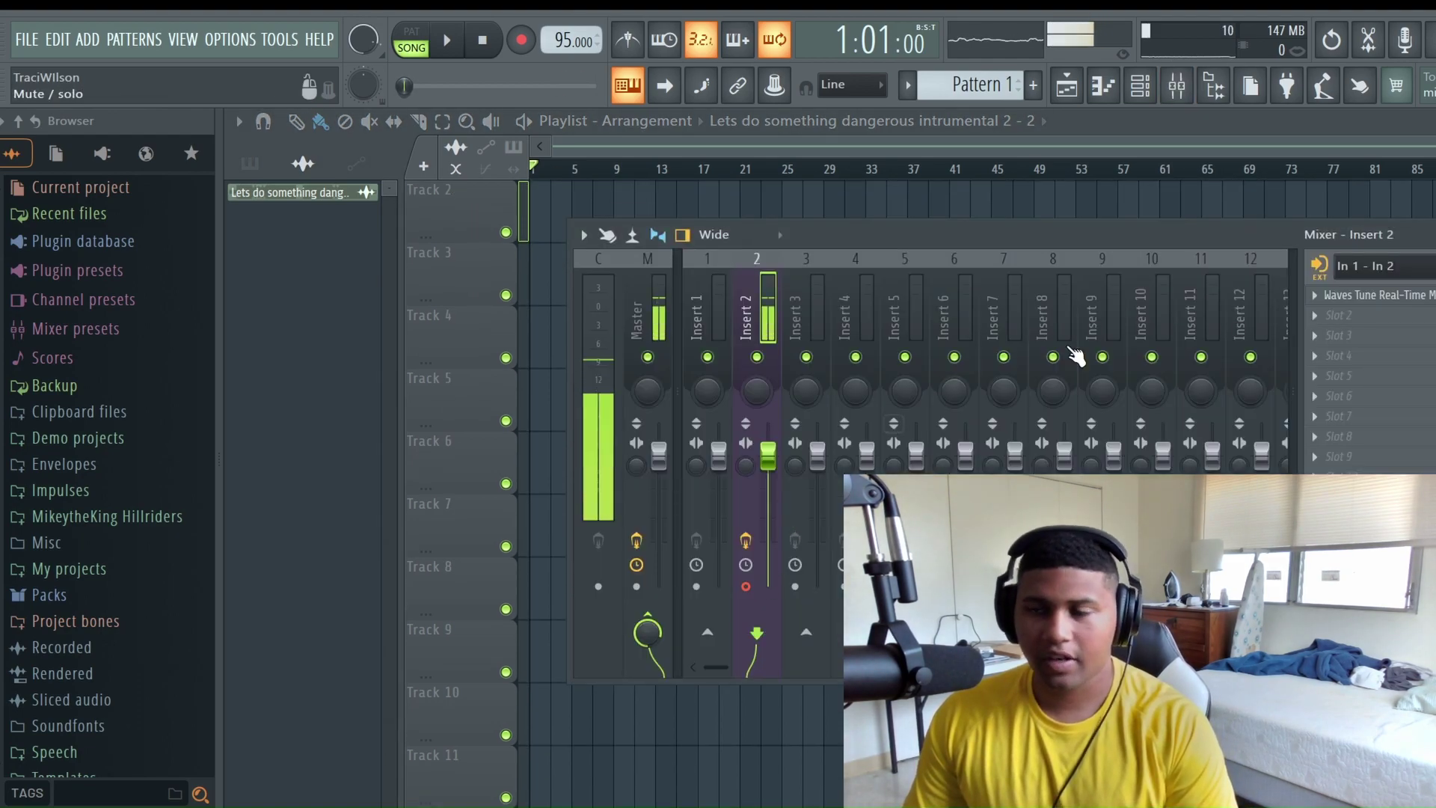
left_click(1002, 226)
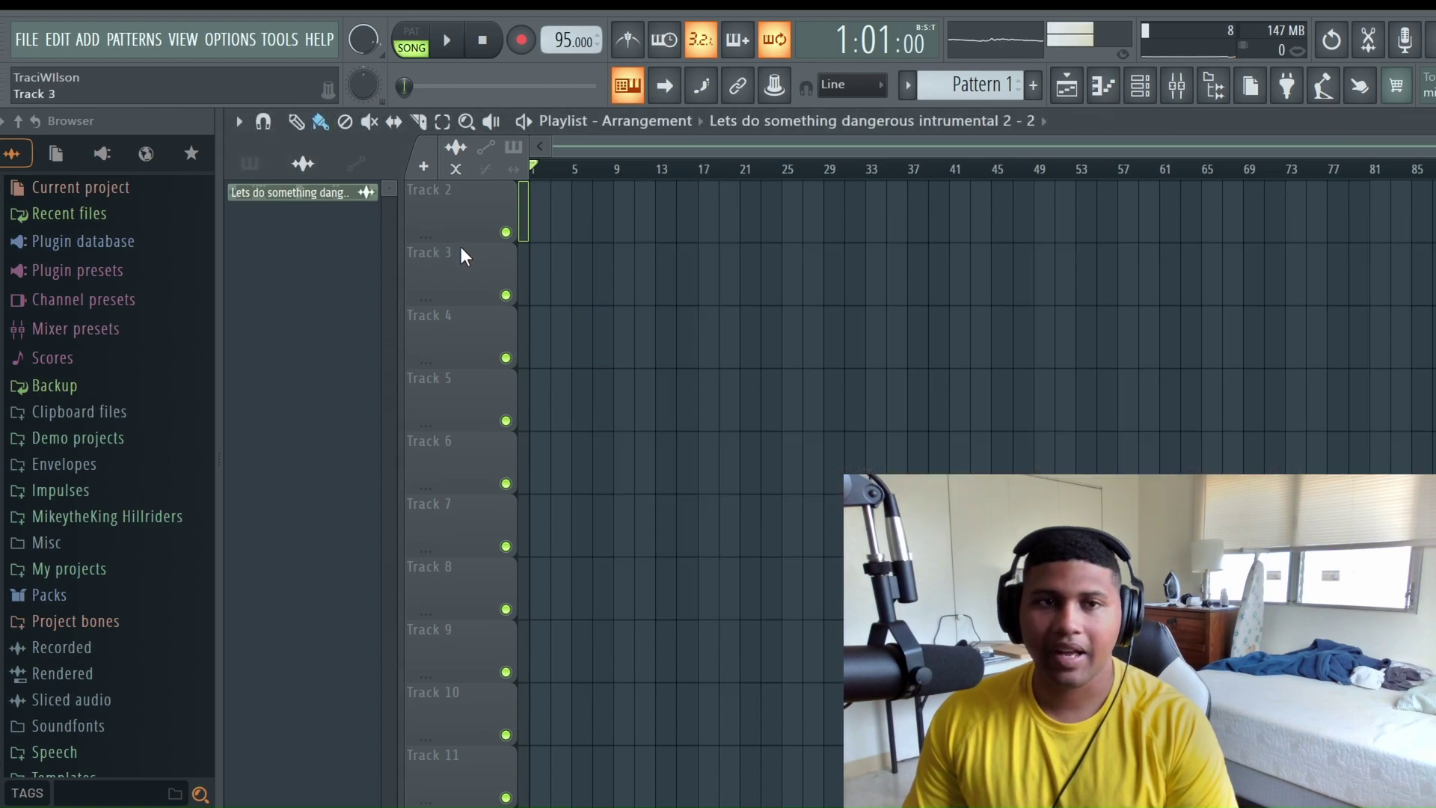
scroll(461, 248, "up", 1)
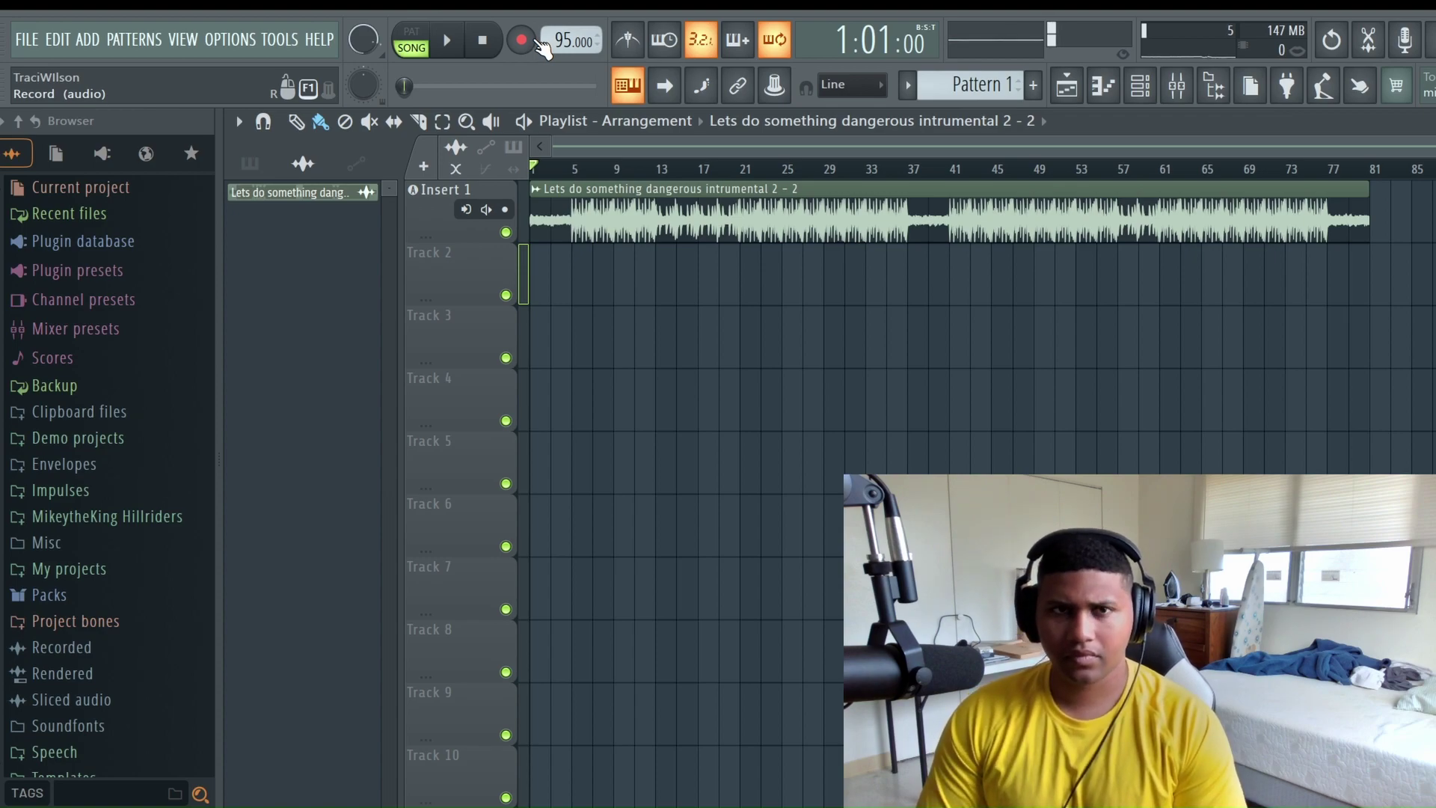
Start recording a vocal take onto Insert 2 while the instrumental plays.
key("space")
key("space")
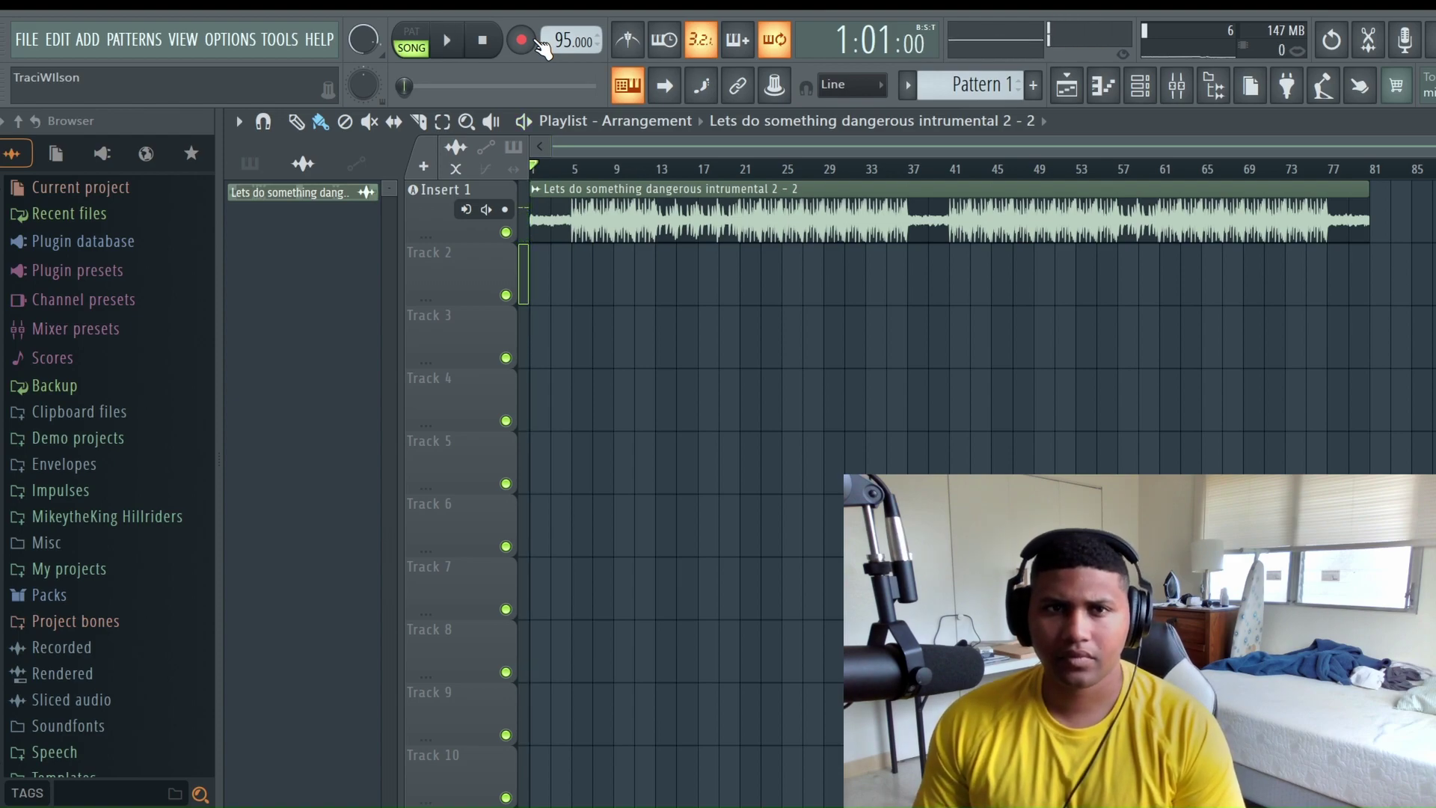
key("space")
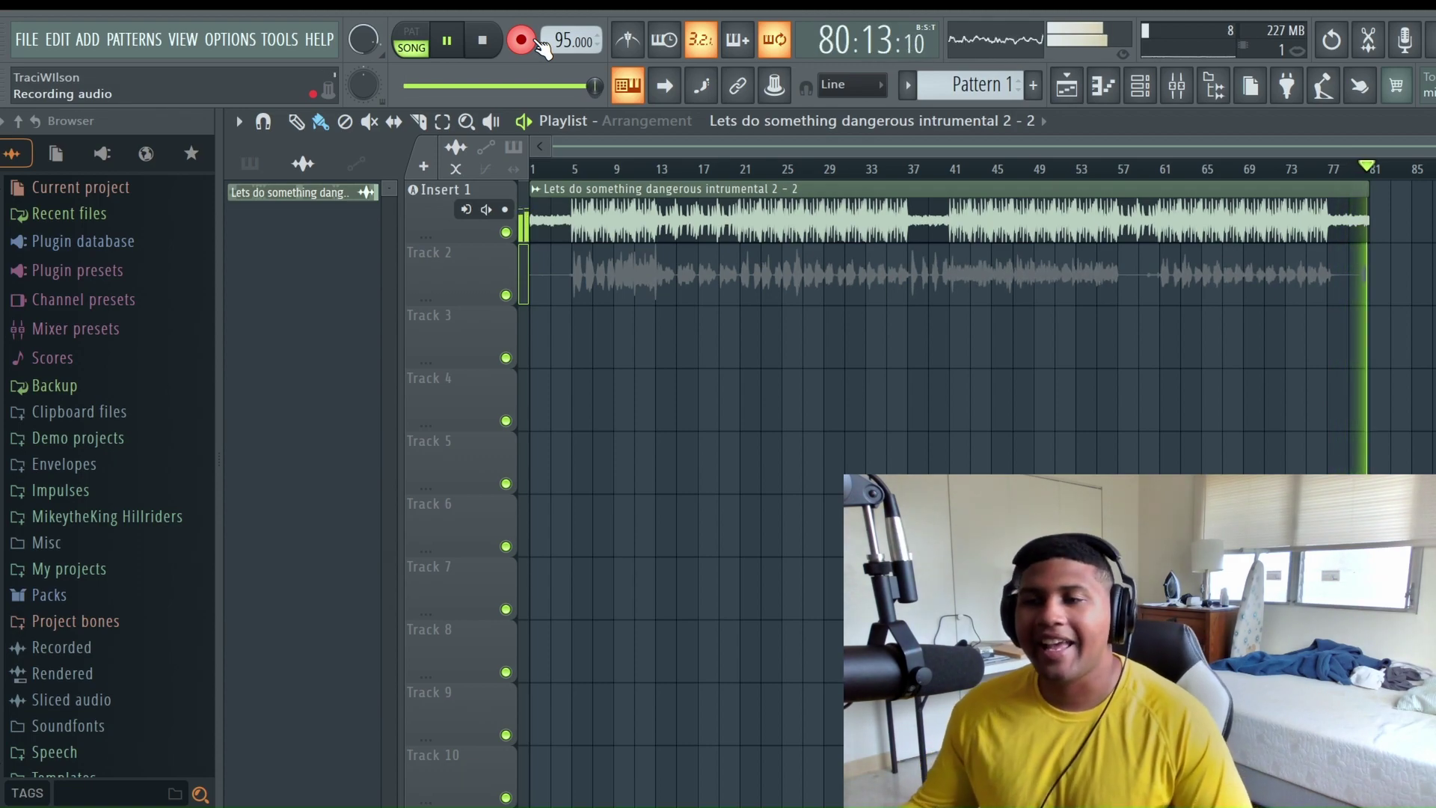
Stop the take, unmute all clips on Track 2, and play the song with the new vocal.
key("space")
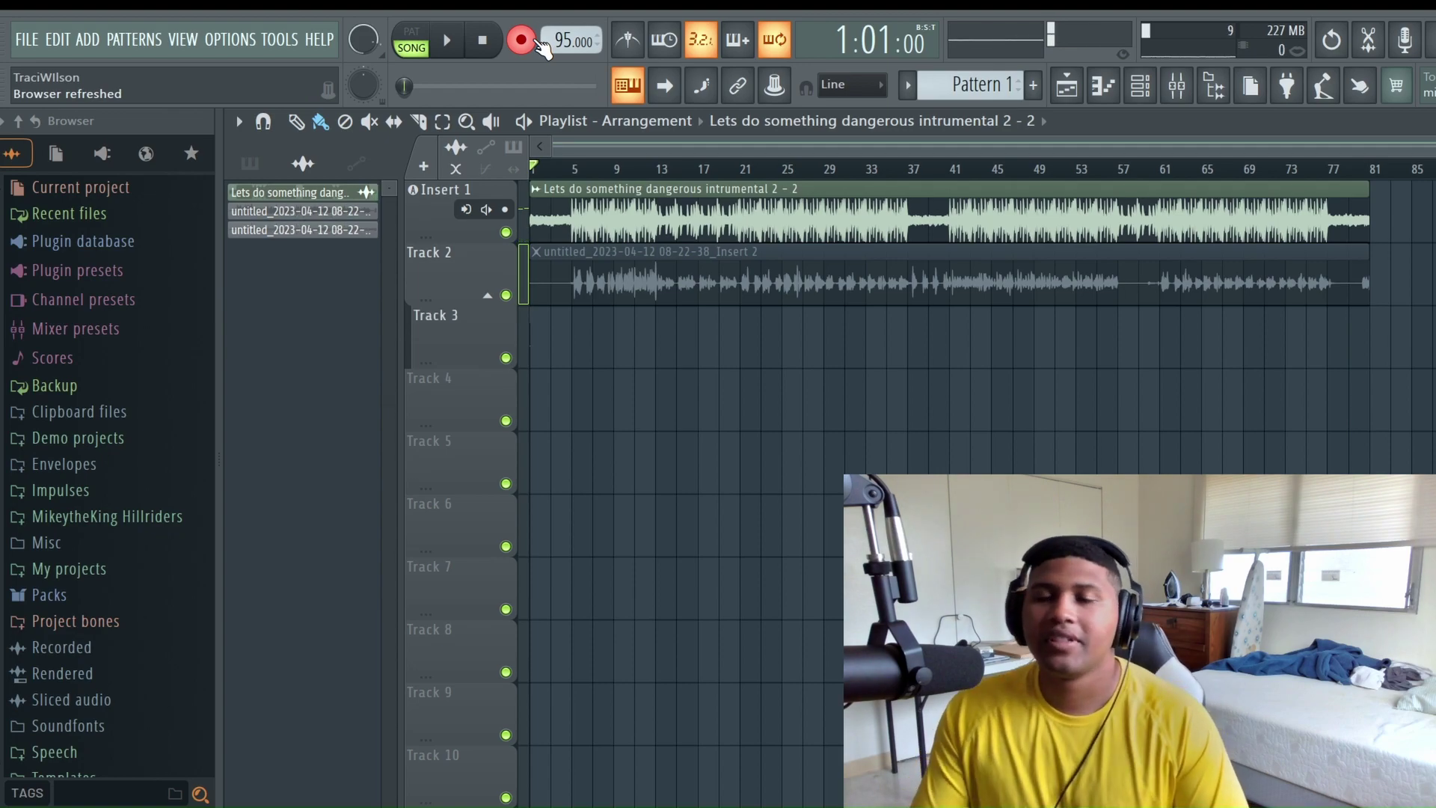
right_click(484, 266)
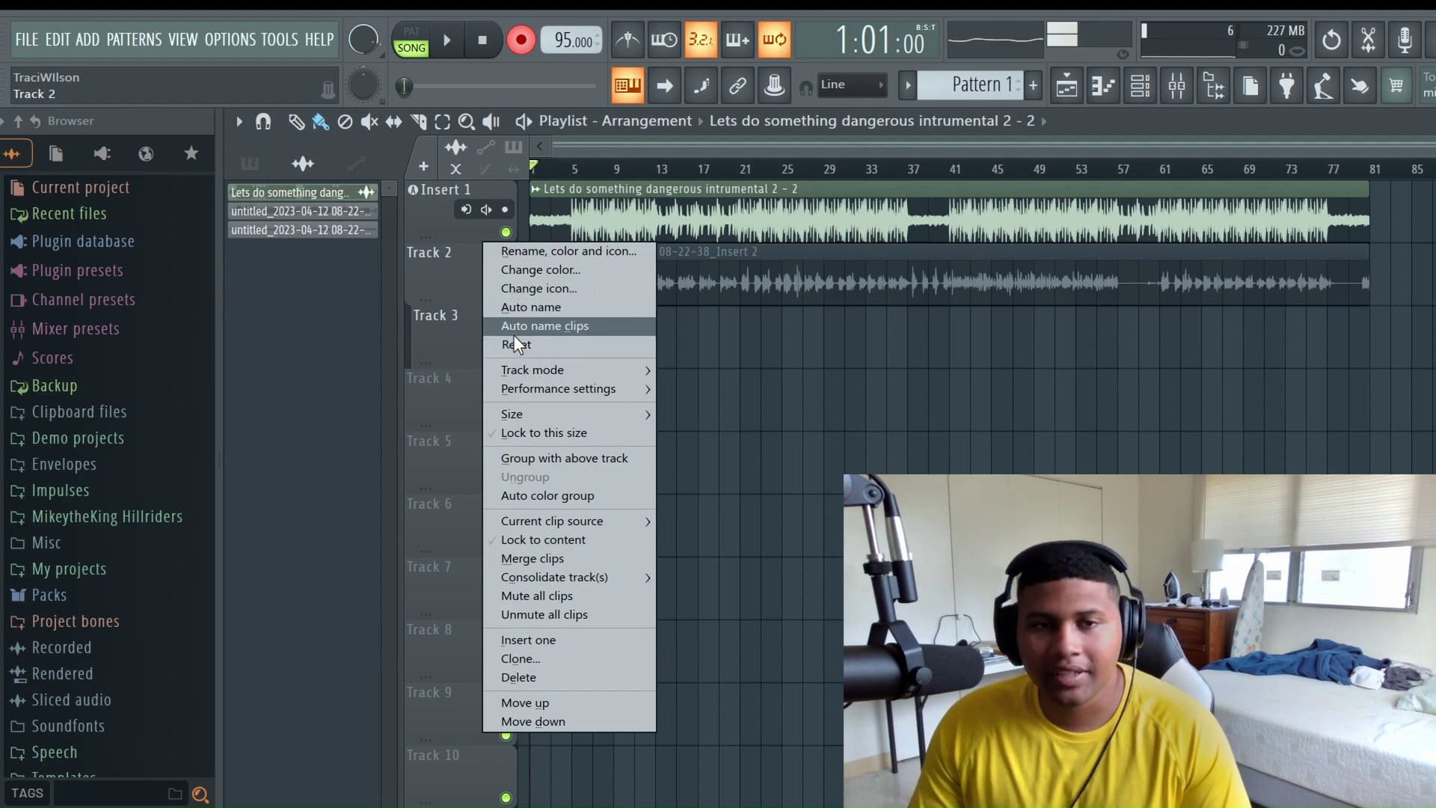
left_click(562, 620)
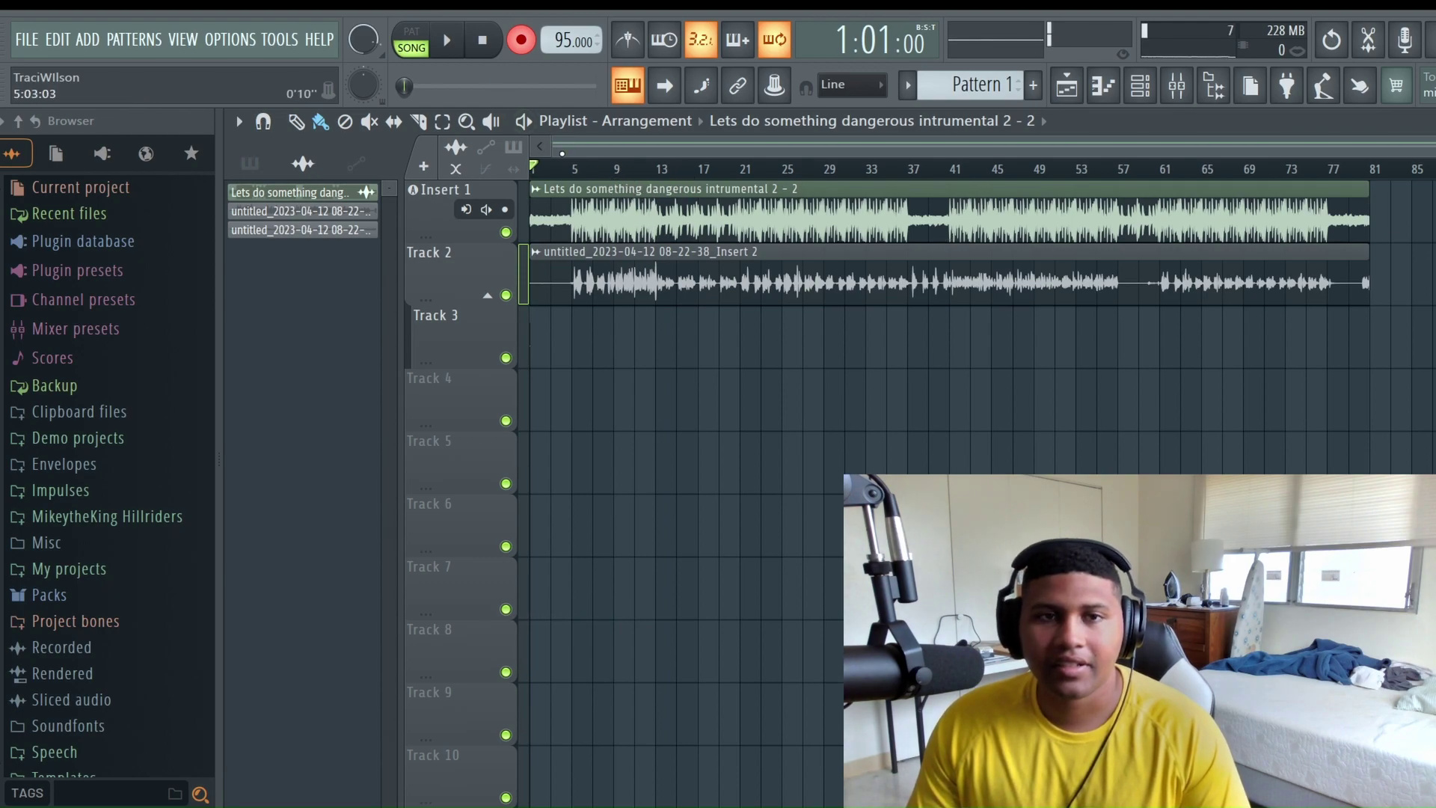
key("space")
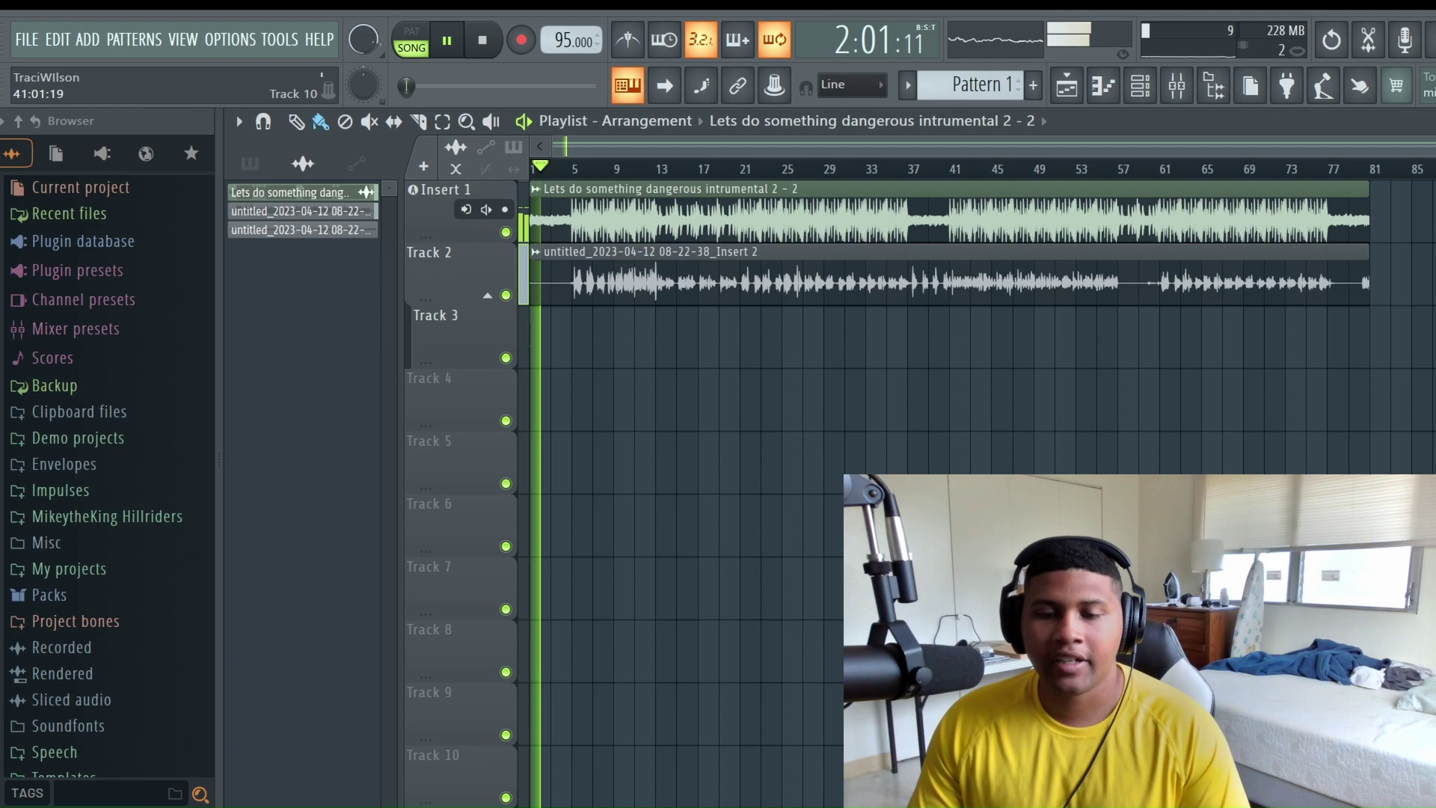
Turn off arm disk recording on mixer Insert 2 during playback.
key("F9")
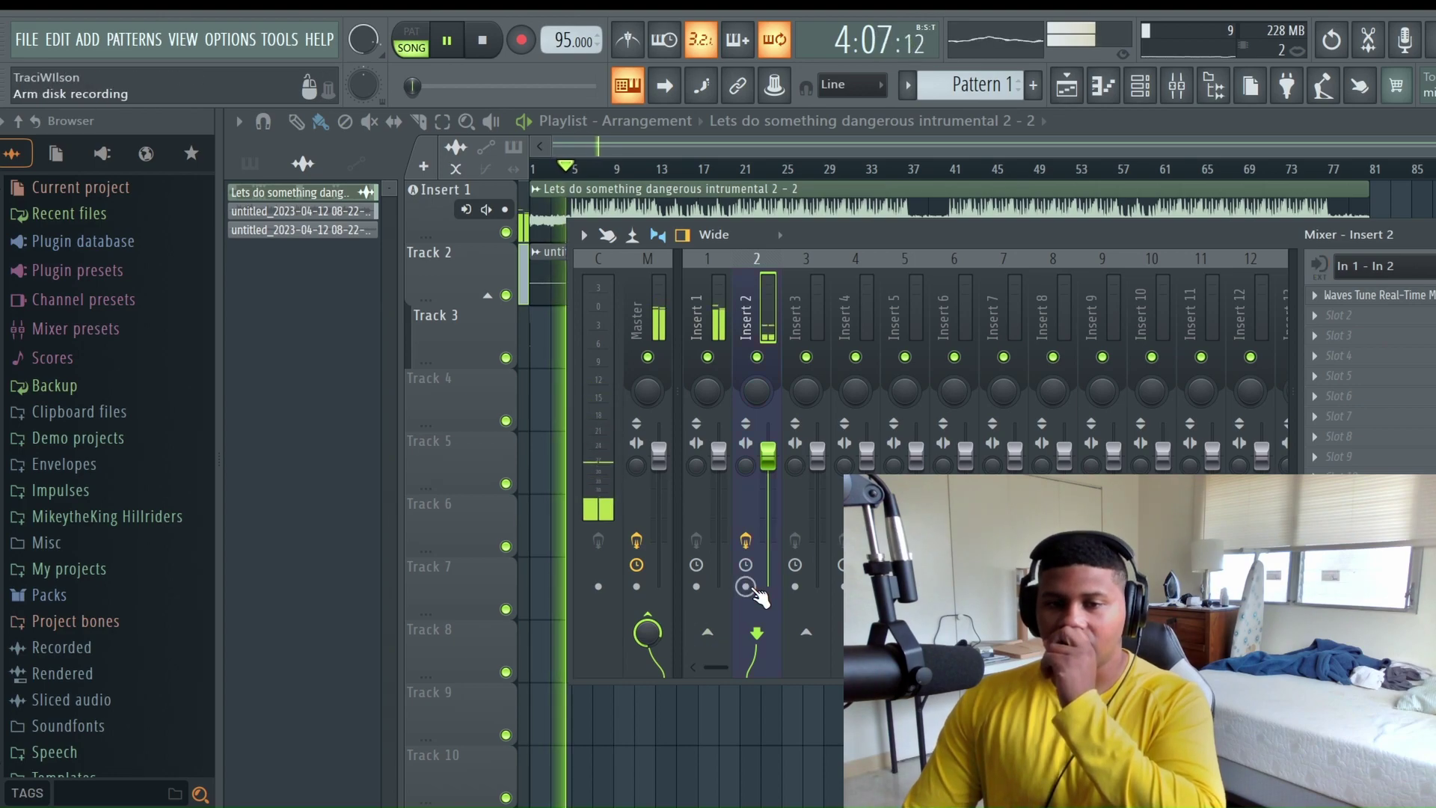
left_click(747, 585)
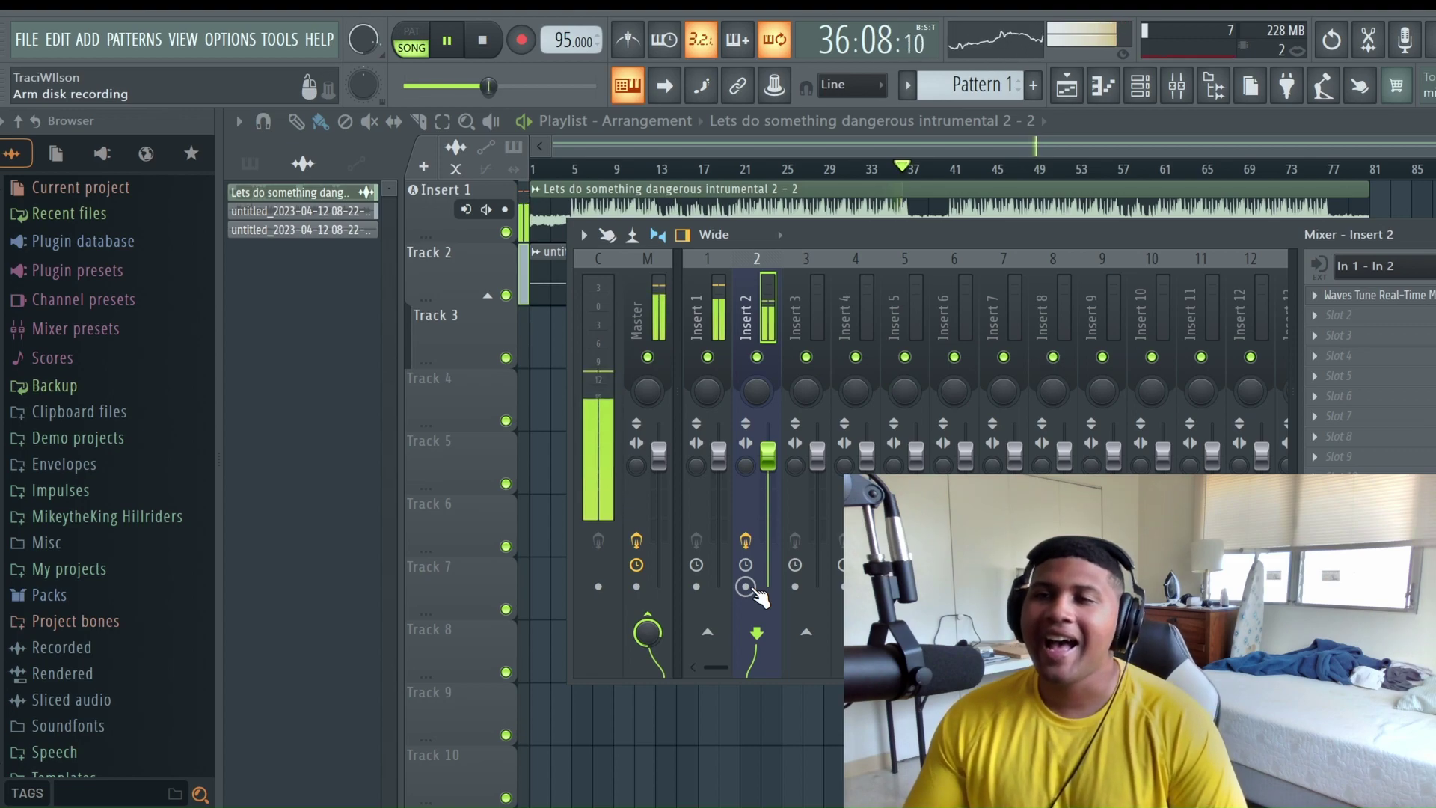
key("space")
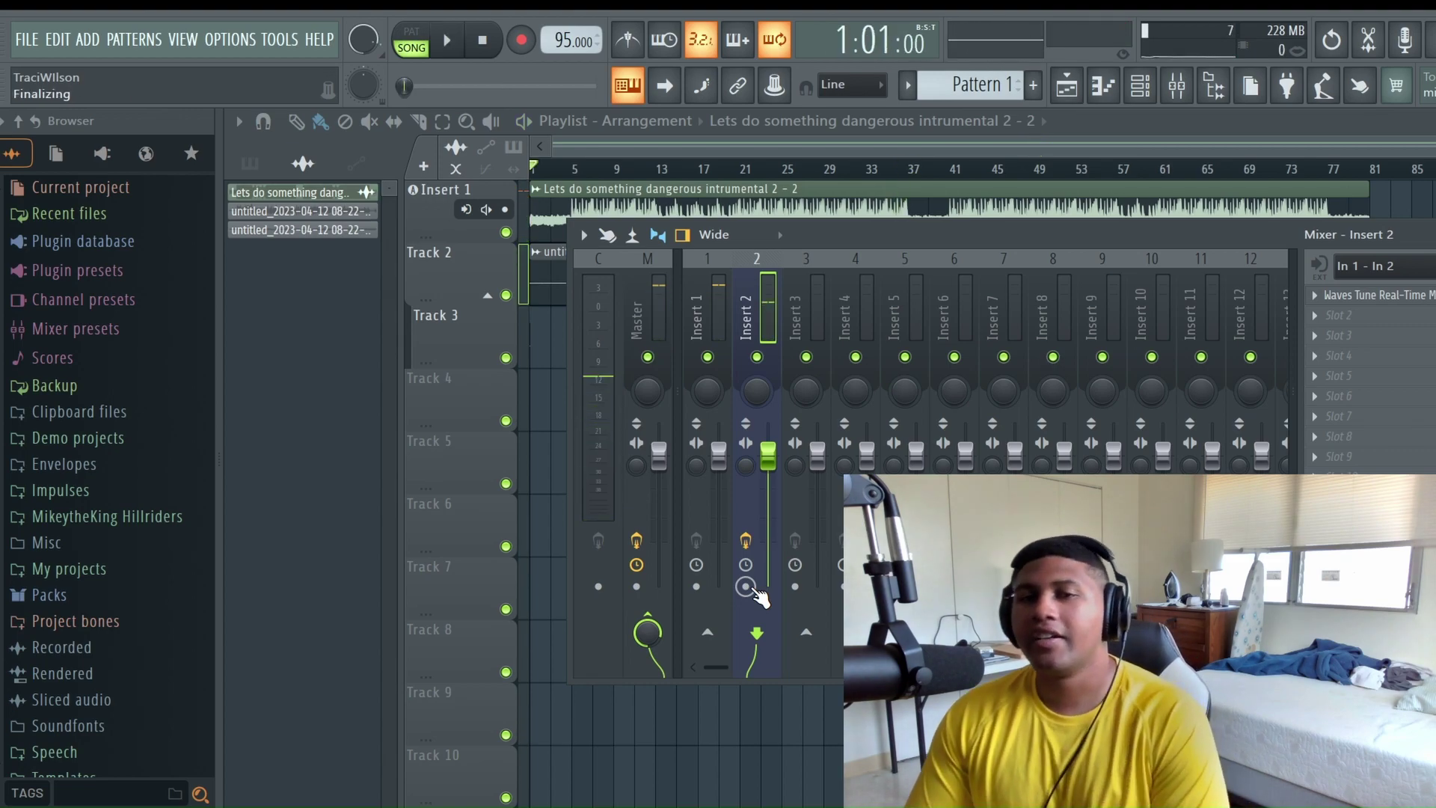